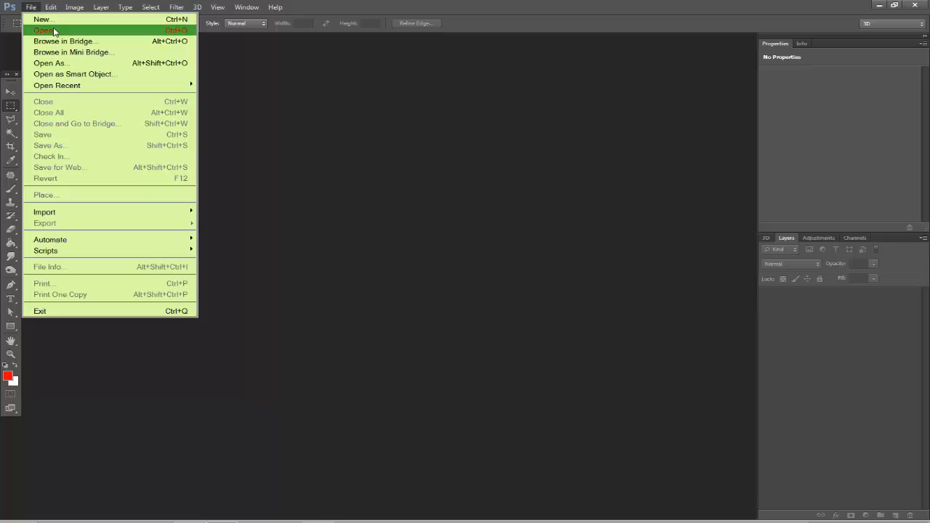
{"action": "left_click", "coordinate": [499, 149]}
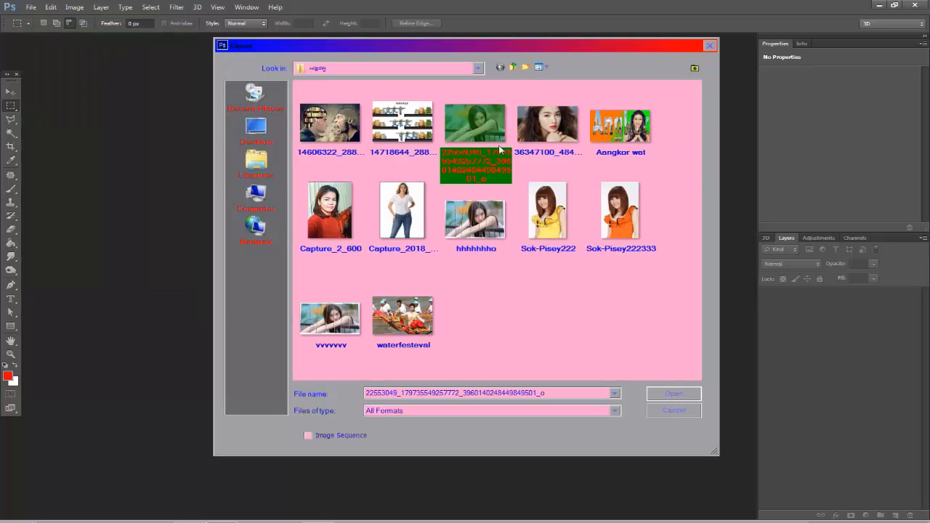
{"action": "left_click", "coordinate": [675, 387]}
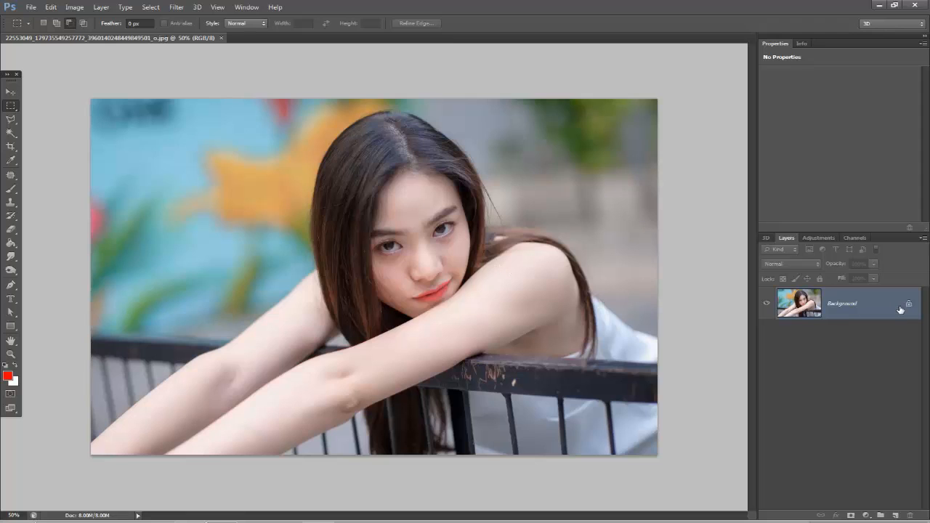
{"action": "left_click_drag", "start_coordinate": [893, 309], "coordinate": [897, 515]}
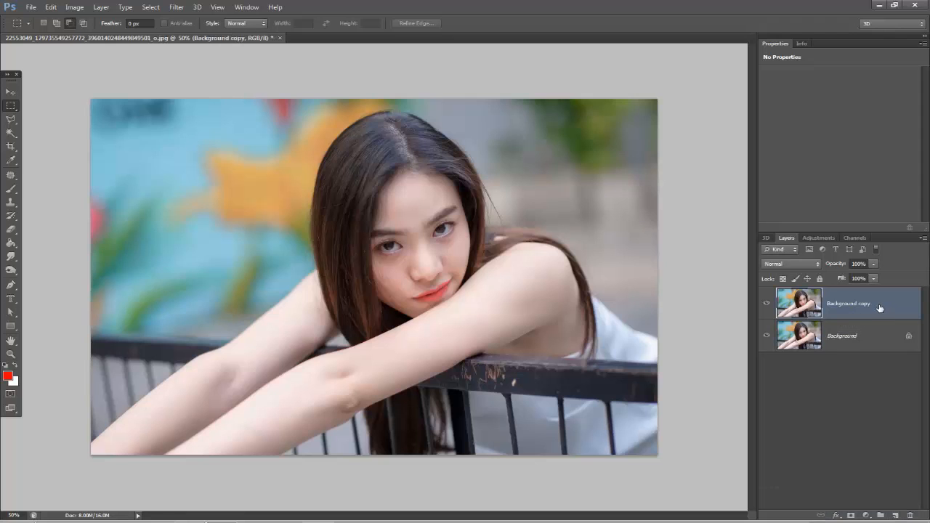
Add a red #ff0000 Solid Color fill layer and place it between the Background copy and Background layers.
{"action": "left_click", "coordinate": [865, 516]}
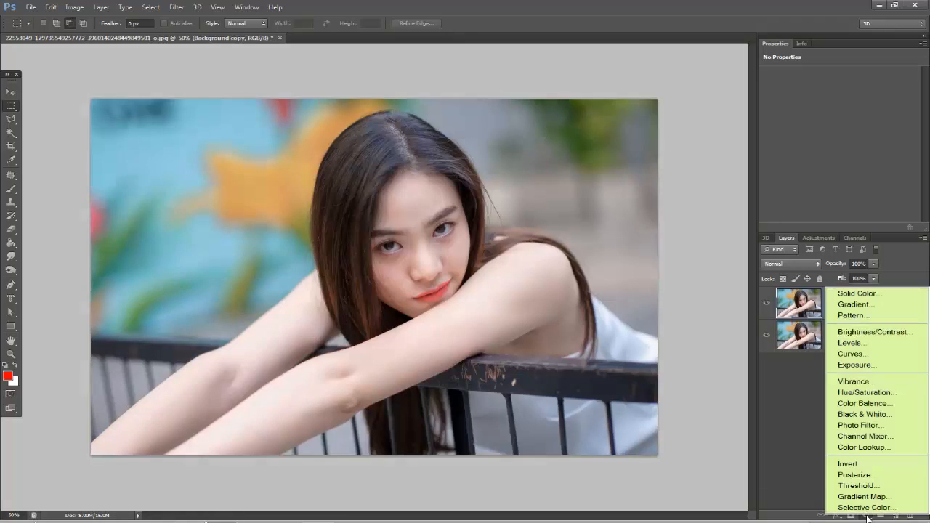
{"action": "left_click", "coordinate": [874, 297]}
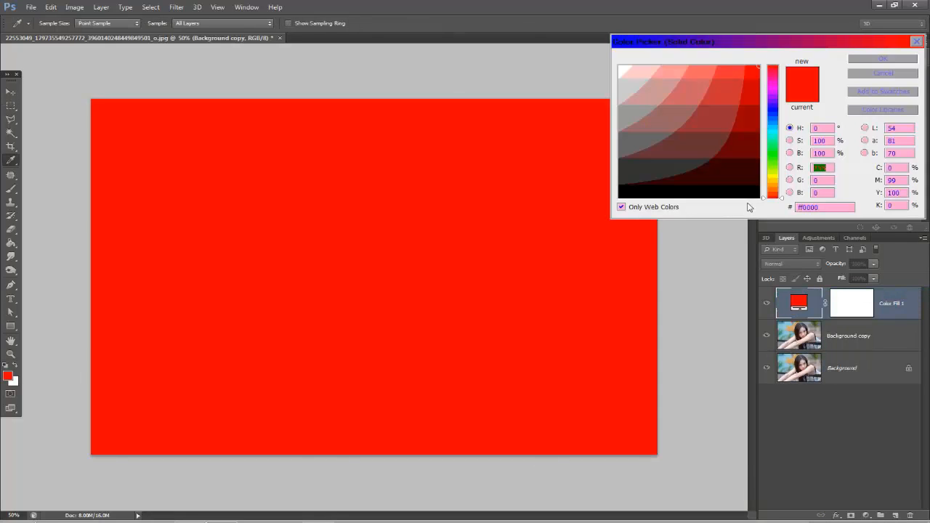
{"action": "left_click", "coordinate": [623, 69]}
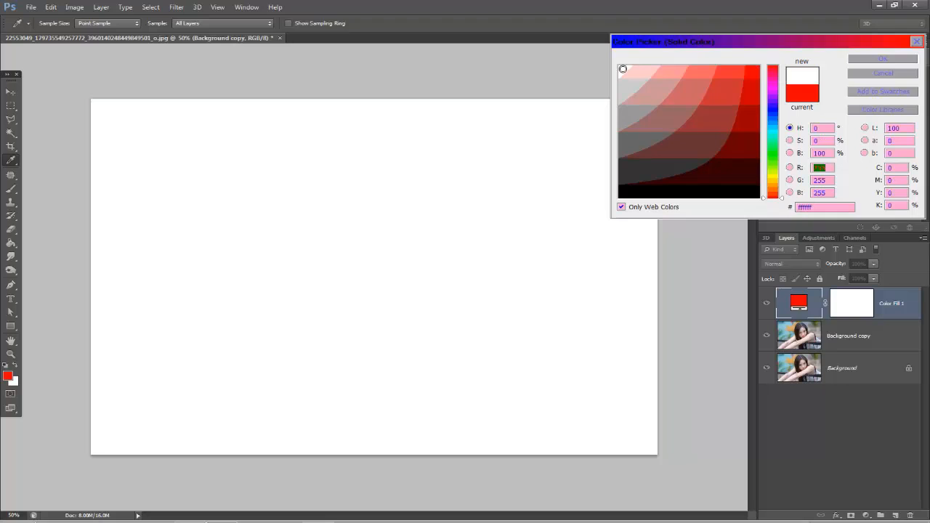
{"action": "left_click", "coordinate": [754, 72]}
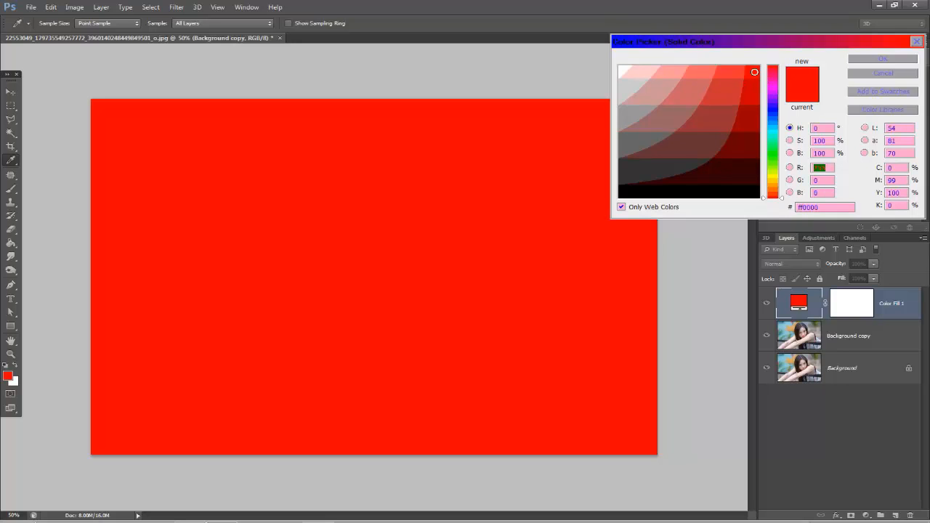
{"action": "left_click", "coordinate": [883, 58]}
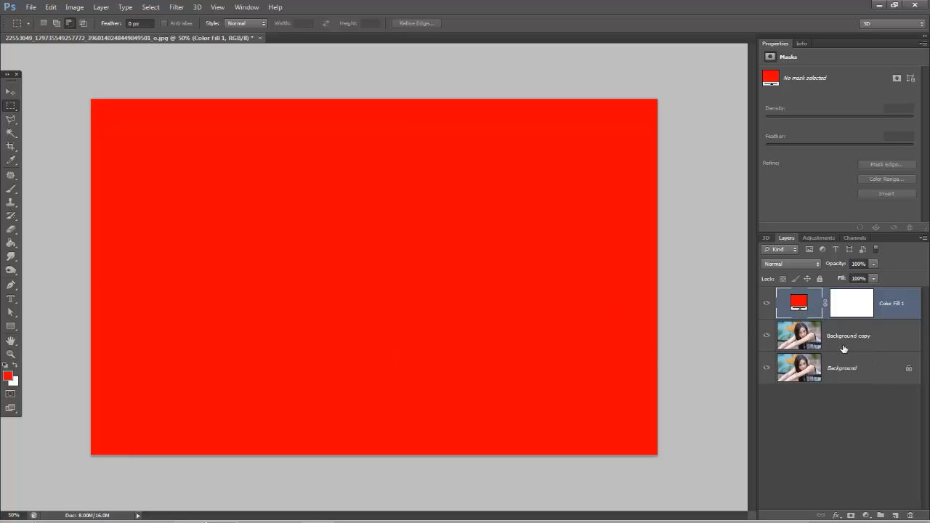
{"action": "left_click_drag", "start_coordinate": [846, 335], "coordinate": [845, 303]}
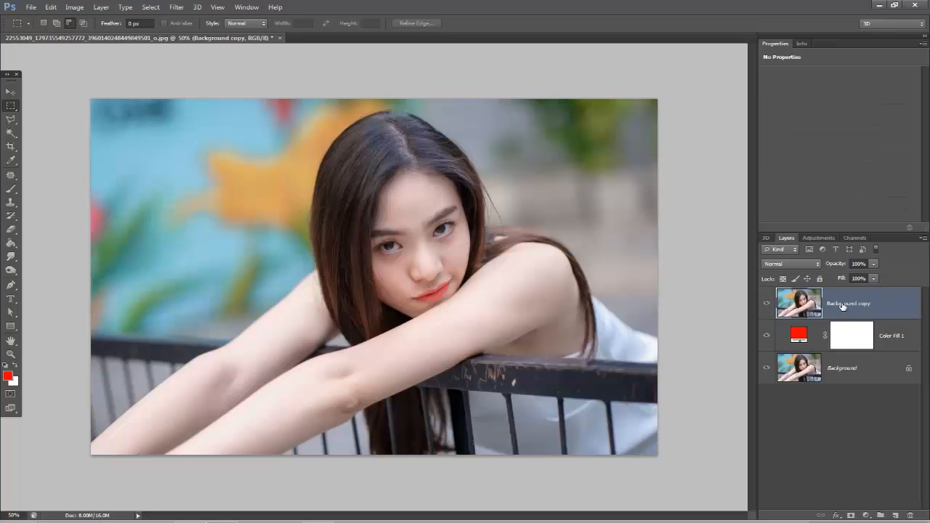
Draw a red vertical rectangle shape about 286 px wide and 1318 px high along the photo's left side.
{"action": "left_click", "coordinate": [10, 328]}
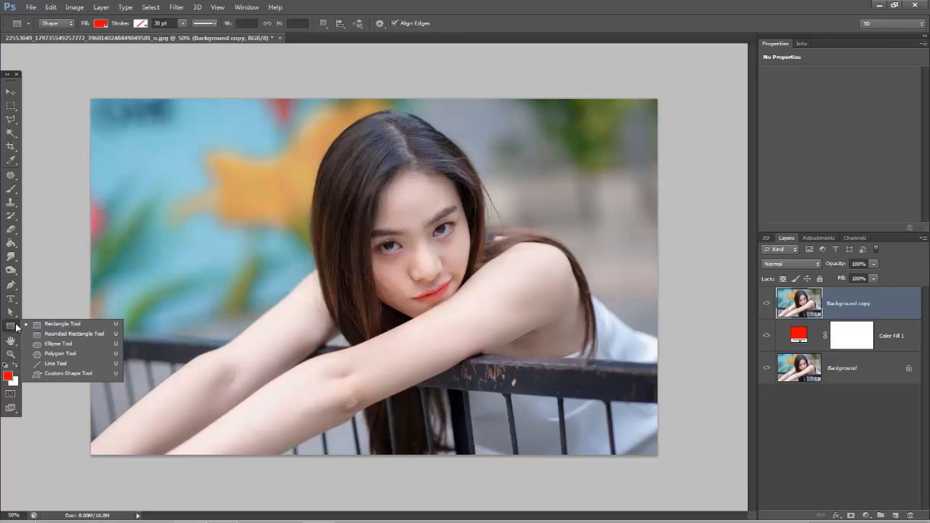
{"action": "left_click", "coordinate": [69, 325]}
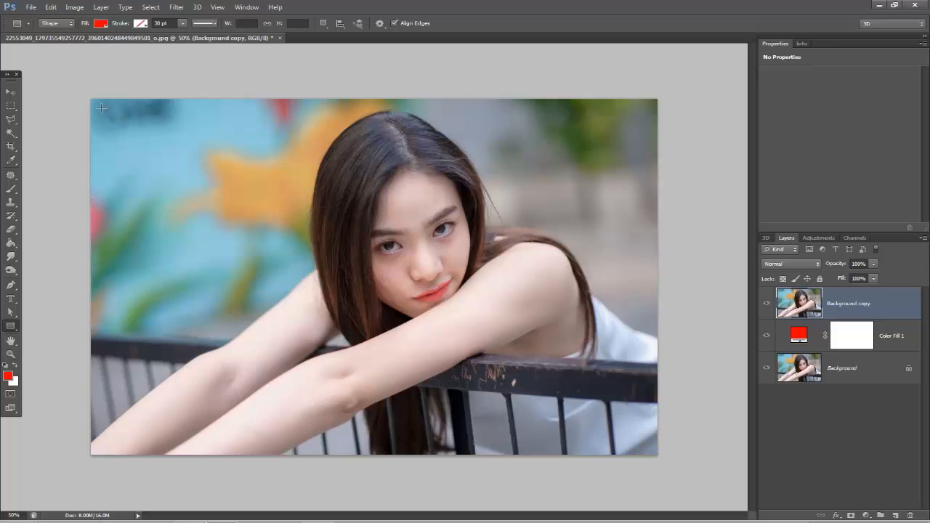
{"action": "left_click_drag", "start_coordinate": [101, 108], "coordinate": [179, 450]}
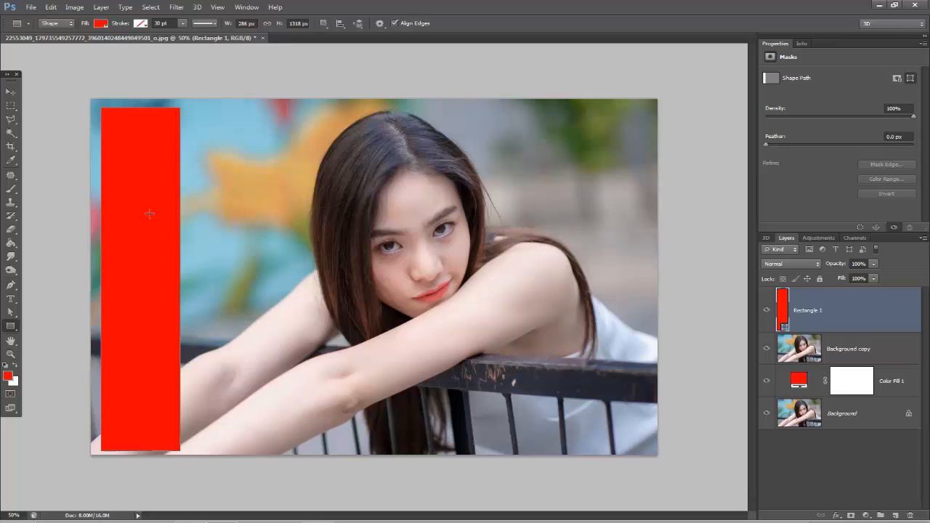
Free-transform the red rectangle, rotating it about -1.77° and positioning it against the photo's upper-left corner.
{"action": "right_click", "coordinate": [139, 267]}
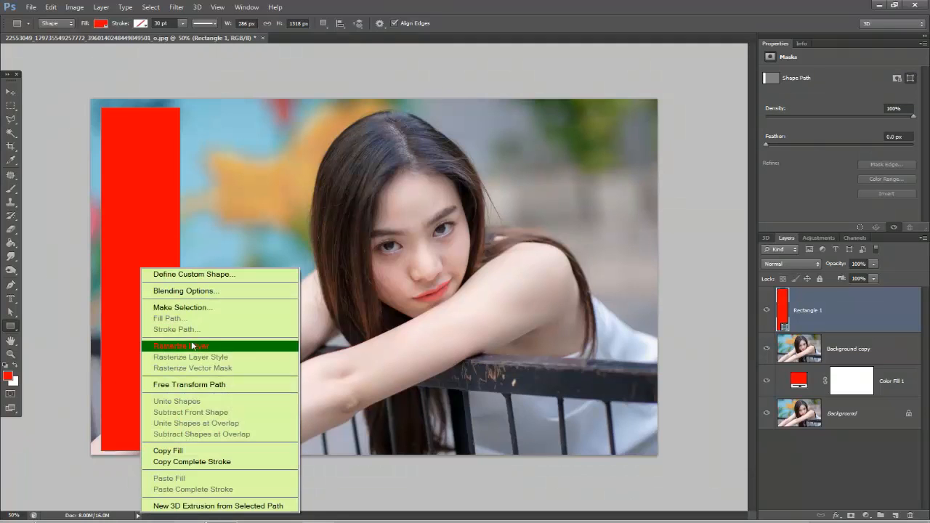
{"action": "left_click", "coordinate": [211, 385]}
{"action": "left_click_drag", "start_coordinate": [139, 200], "coordinate": [146, 198]}
{"action": "left_click_drag", "start_coordinate": [205, 101], "coordinate": [200, 94]}
{"action": "left_click_drag", "start_coordinate": [149, 242], "coordinate": [169, 251]}
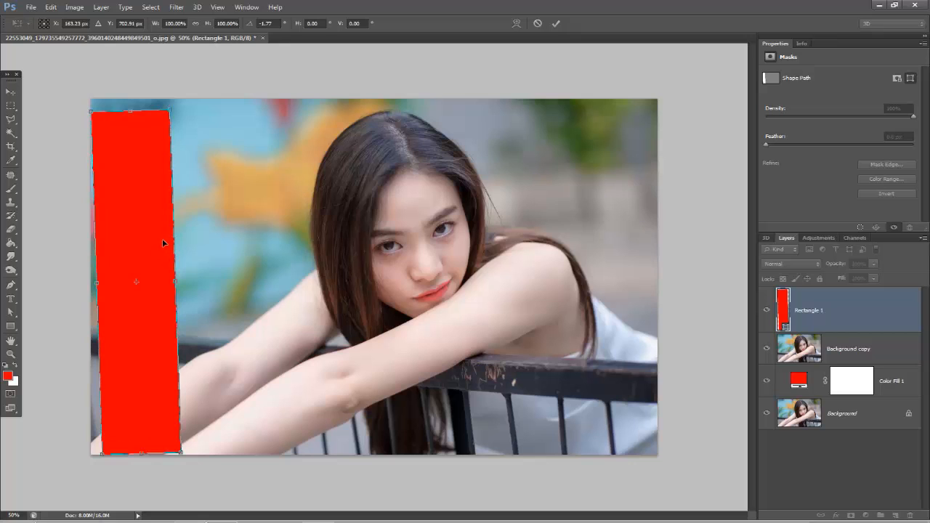
{"action": "key", "text": "ctrl+z"}
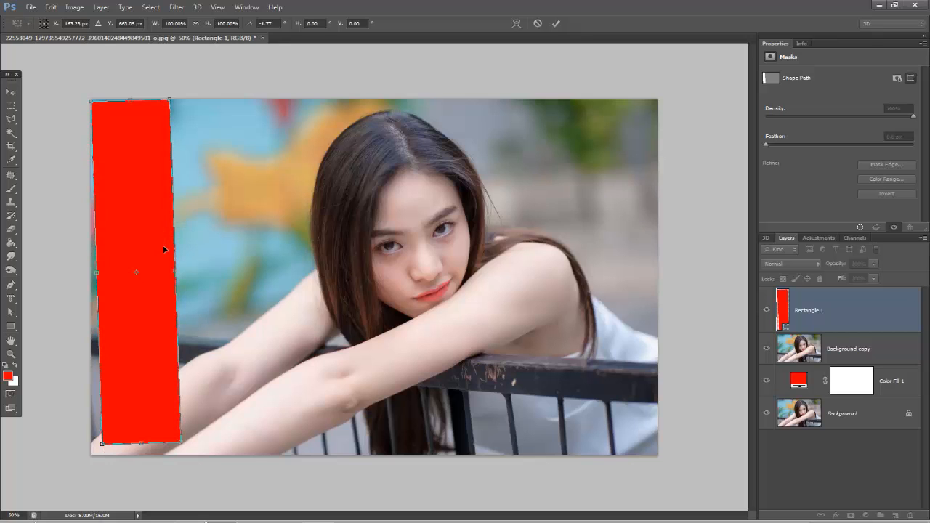
{"action": "key", "text": "Right"}
{"action": "key", "text": "Right"}
{"action": "key", "text": "Right"}
{"action": "key", "text": "Right"}
{"action": "key", "text": "Right"}
{"action": "key", "text": "Right"}
{"action": "key", "text": "Left"}
{"action": "key", "text": "Left"}
{"action": "key", "text": "Left"}
{"action": "key", "text": "Left"}
{"action": "key", "text": "Left"}
{"action": "key", "text": "Left"}
{"action": "key", "text": "Return"}
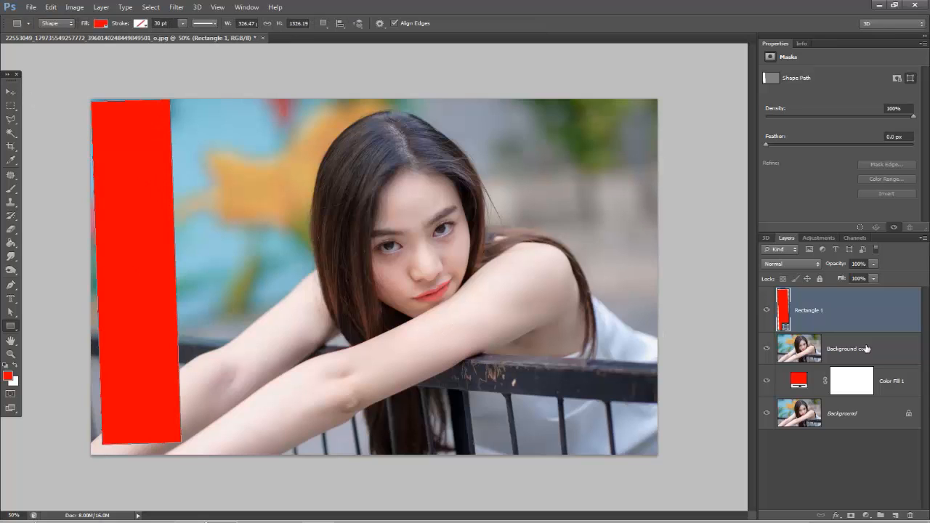
Clip the Background copy to the rectangle by stacking it directly above, and shift the photo slightly down and right.
{"action": "left_click", "coordinate": [10, 92]}
{"action": "left_click_drag", "start_coordinate": [856, 354], "coordinate": [847, 305]}
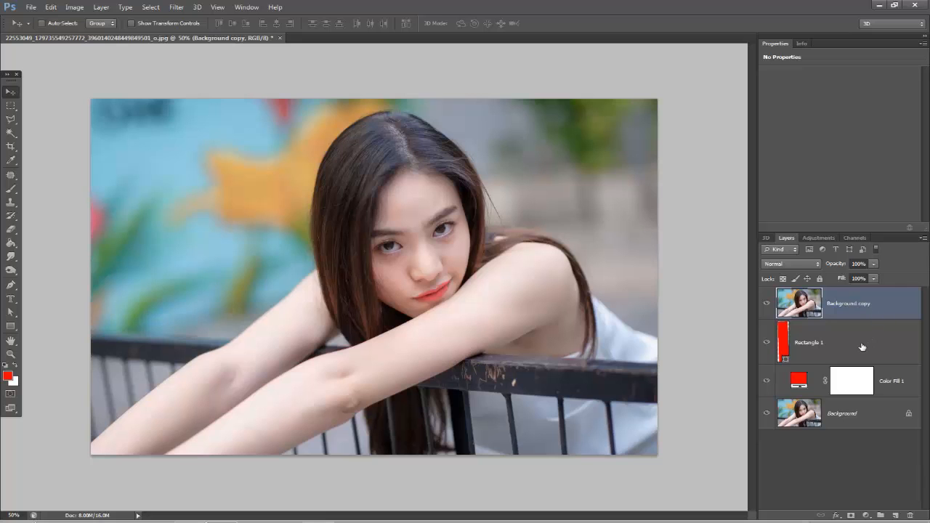
{"action": "right_click", "coordinate": [873, 311]}
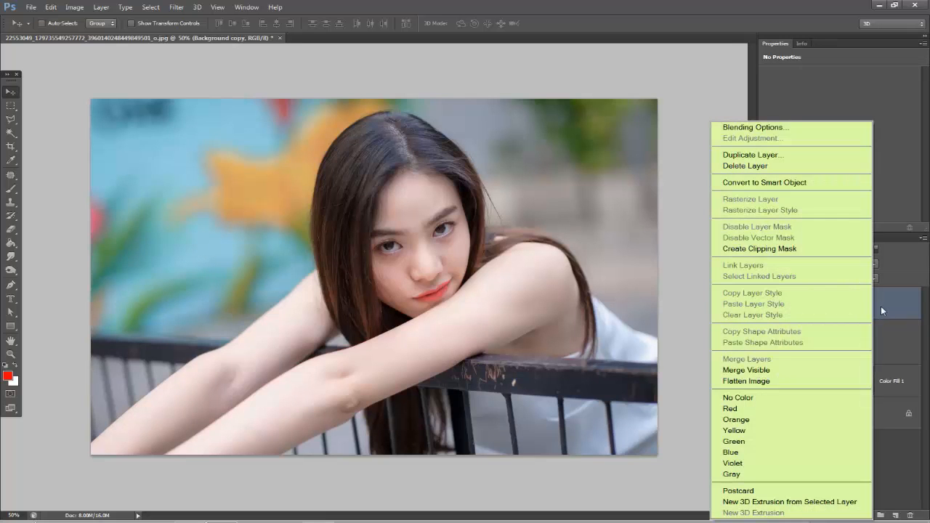
{"action": "left_click", "coordinate": [782, 249]}
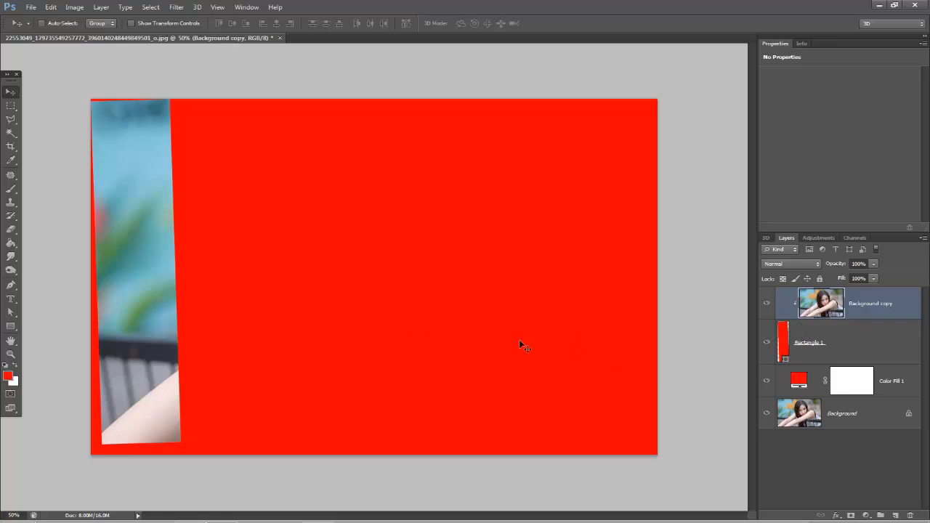
{"action": "left_click_drag", "start_coordinate": [130, 276], "coordinate": [137, 284]}
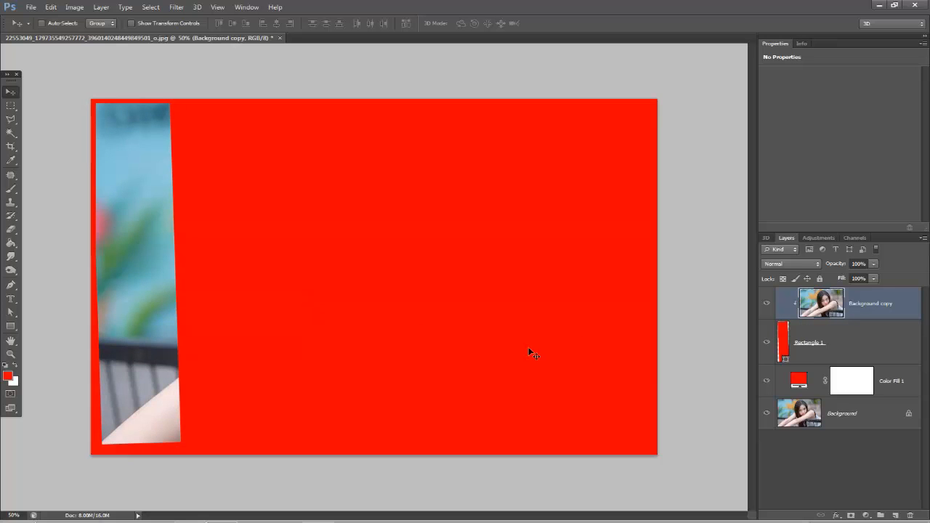
Give the rectangle layer a black Drop Shadow with 8 px distance, 10% spread and 0 px size.
{"action": "left_click", "coordinate": [817, 348]}
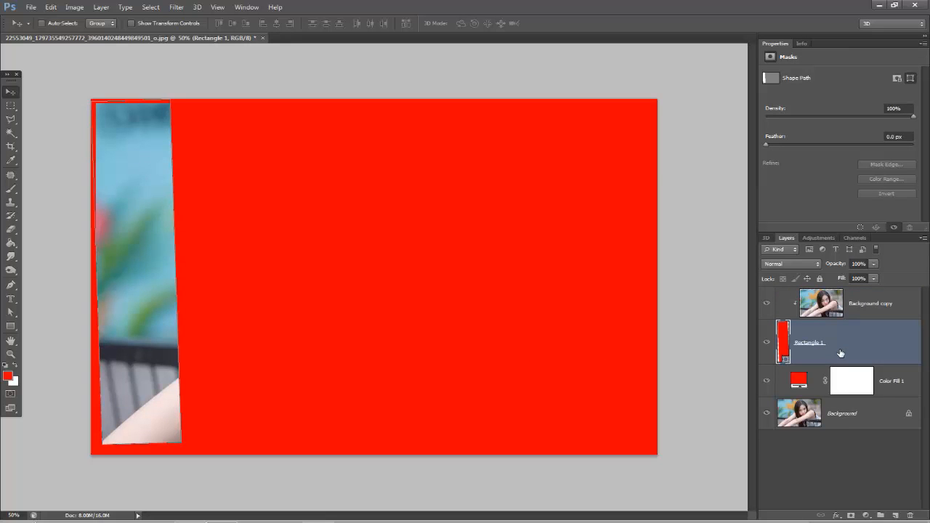
{"action": "double_click", "coordinate": [841, 353]}
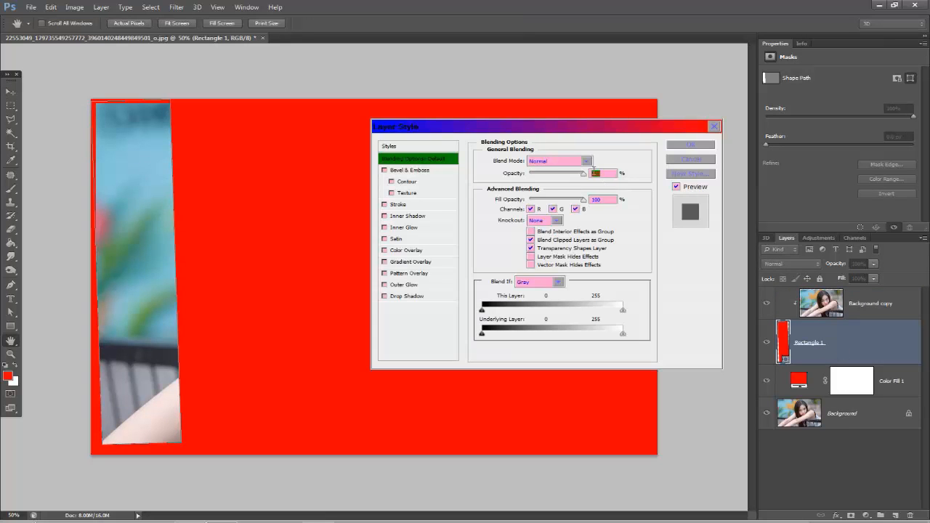
{"action": "left_click_drag", "start_coordinate": [582, 130], "coordinate": [603, 169]}
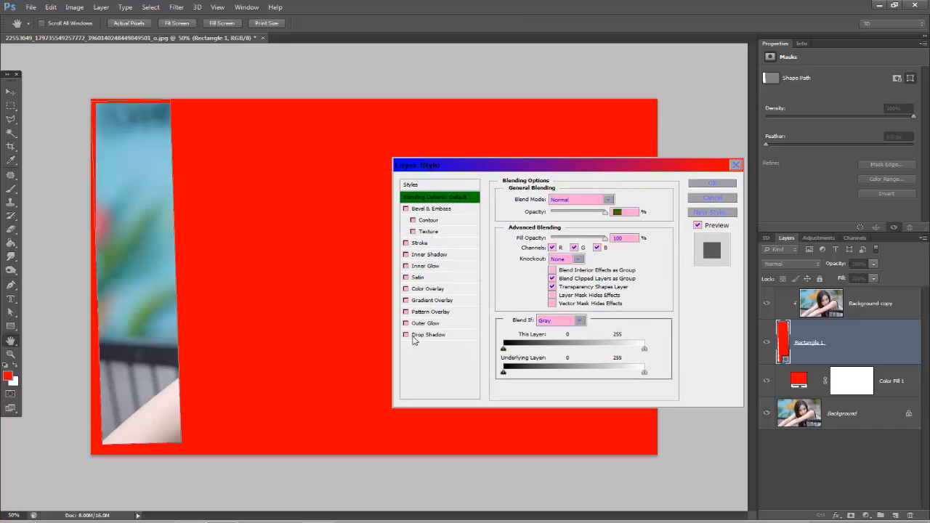
{"action": "left_click", "coordinate": [406, 336]}
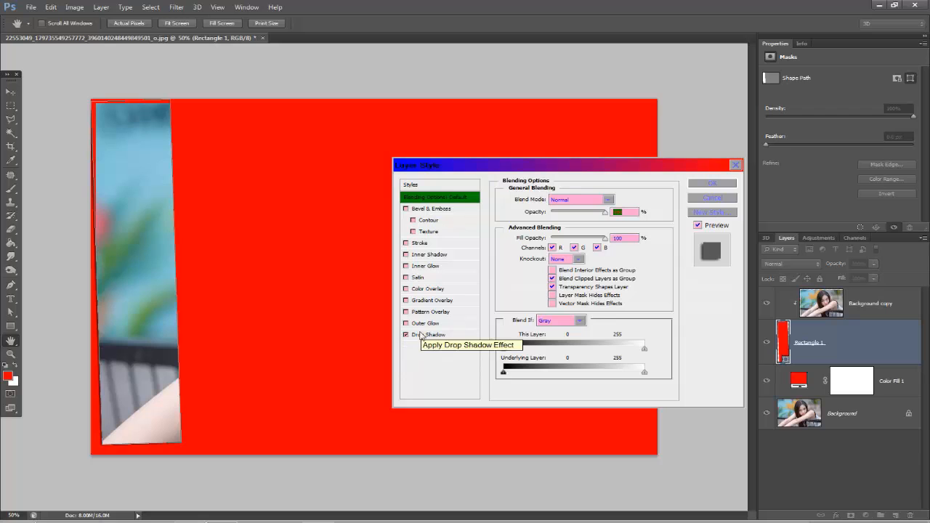
{"action": "left_click", "coordinate": [421, 336]}
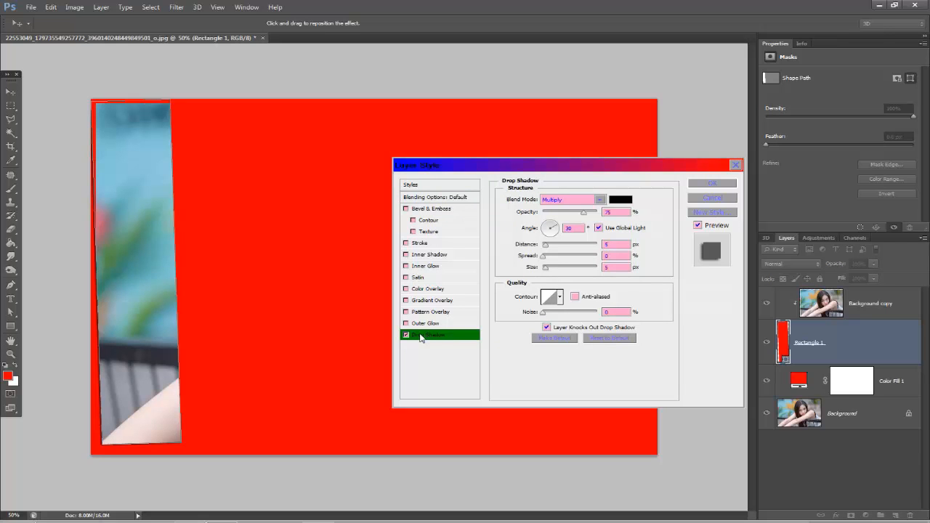
{"action": "left_click", "coordinate": [546, 257]}
{"action": "left_click_drag", "start_coordinate": [546, 260], "coordinate": [549, 261]}
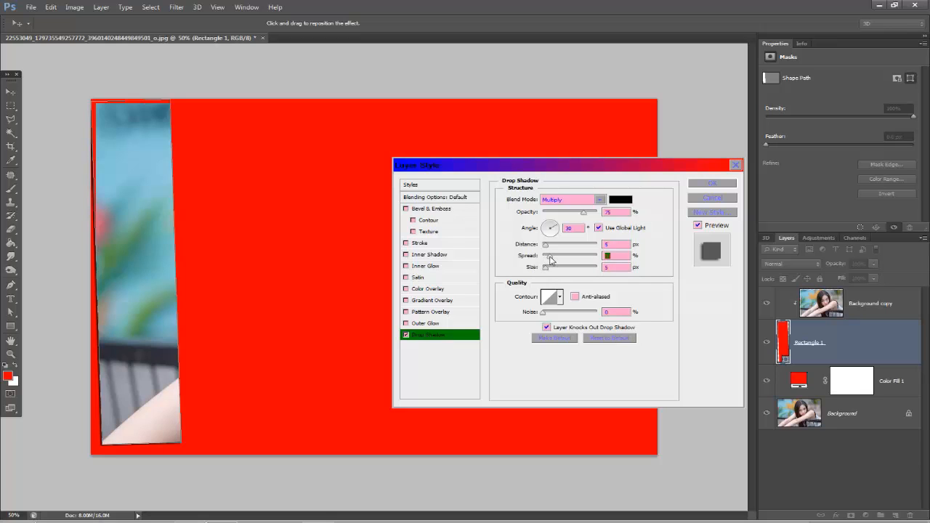
{"action": "left_click", "coordinate": [545, 246]}
{"action": "left_click_drag", "start_coordinate": [545, 247], "coordinate": [537, 270]}
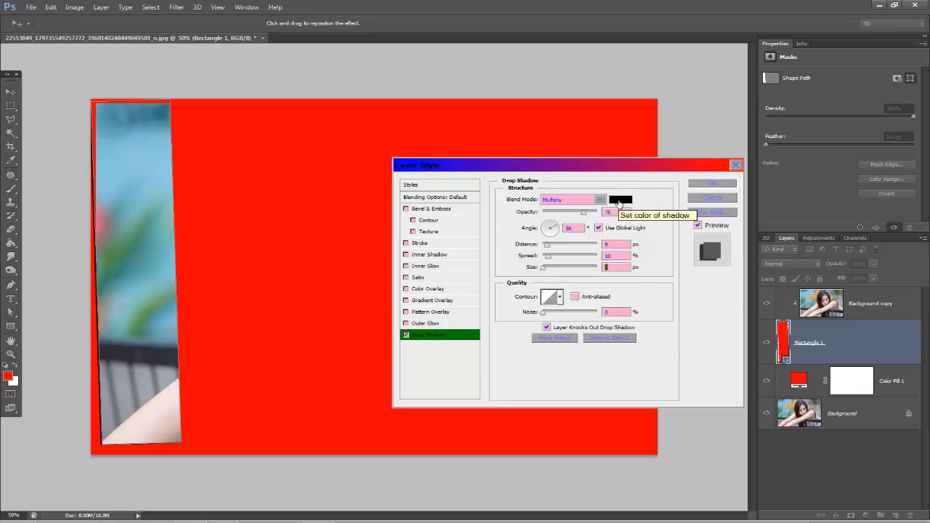
Add a white 6 px Stroke positioned inside the rectangle layer and apply the layer style.
{"action": "left_click", "coordinate": [406, 244]}
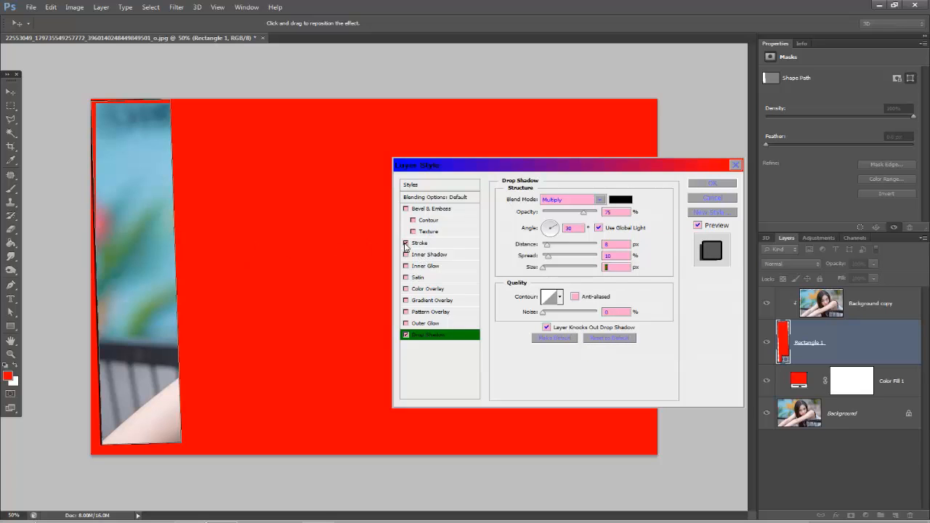
{"action": "left_click", "coordinate": [418, 244]}
{"action": "left_click", "coordinate": [570, 213]}
{"action": "left_click", "coordinate": [557, 234]}
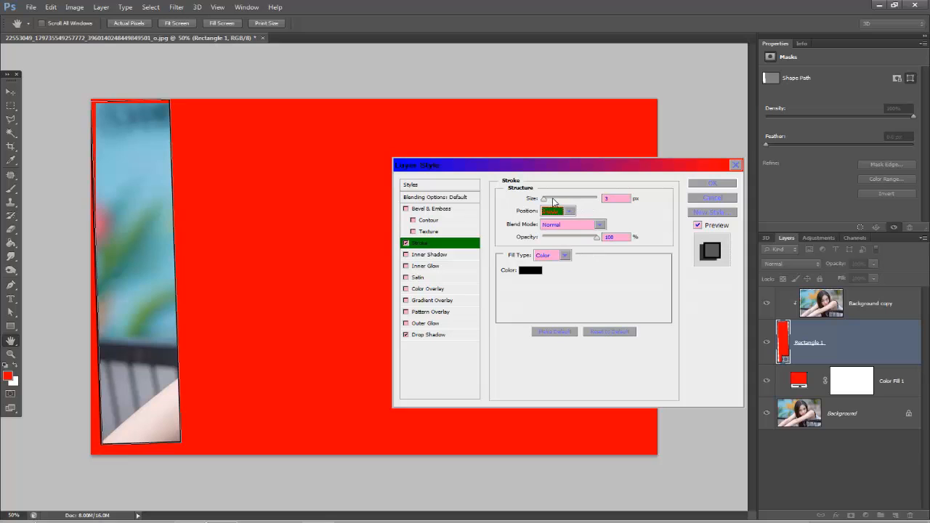
{"action": "left_click_drag", "start_coordinate": [543, 200], "coordinate": [546, 201]}
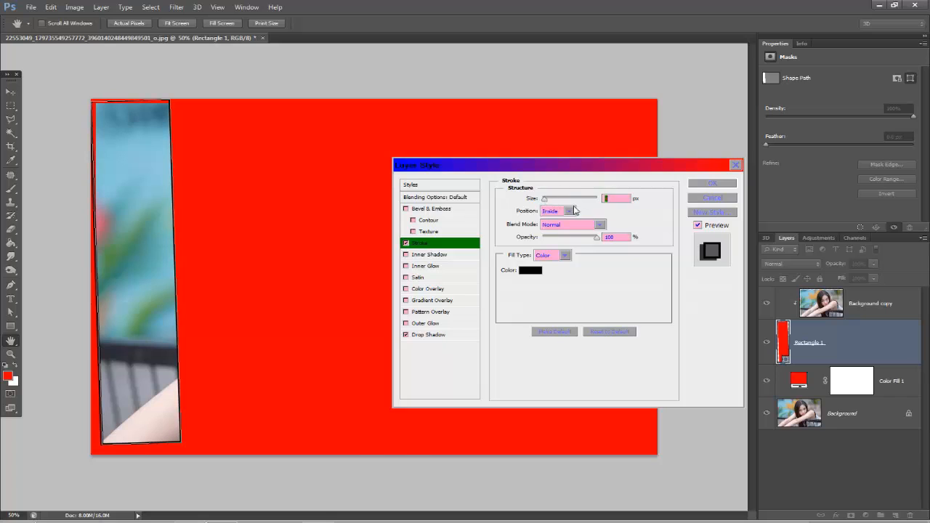
{"action": "type", "text": "4"}
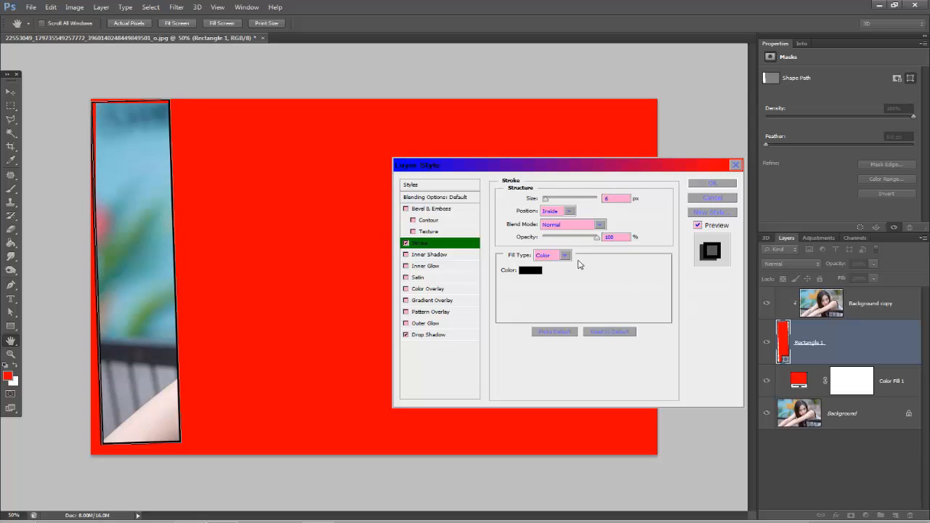
{"action": "left_click", "coordinate": [535, 274]}
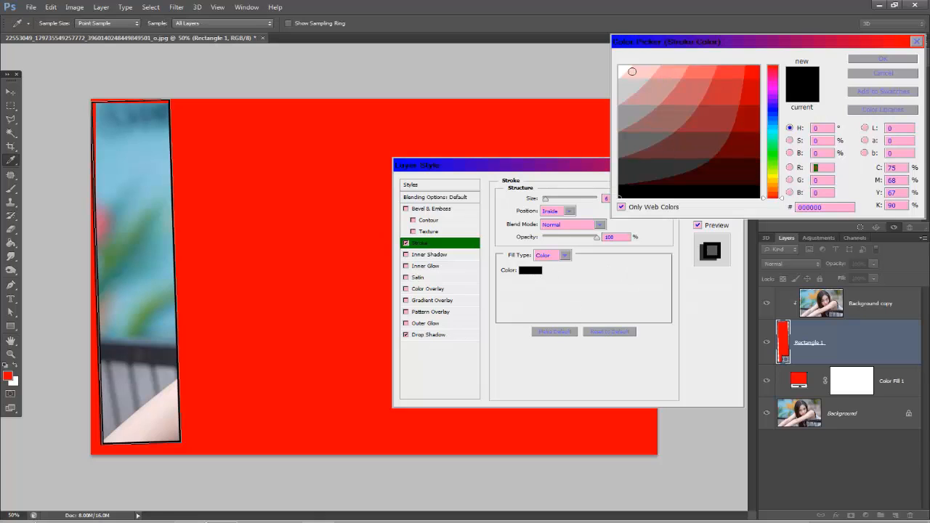
{"action": "left_click", "coordinate": [623, 70]}
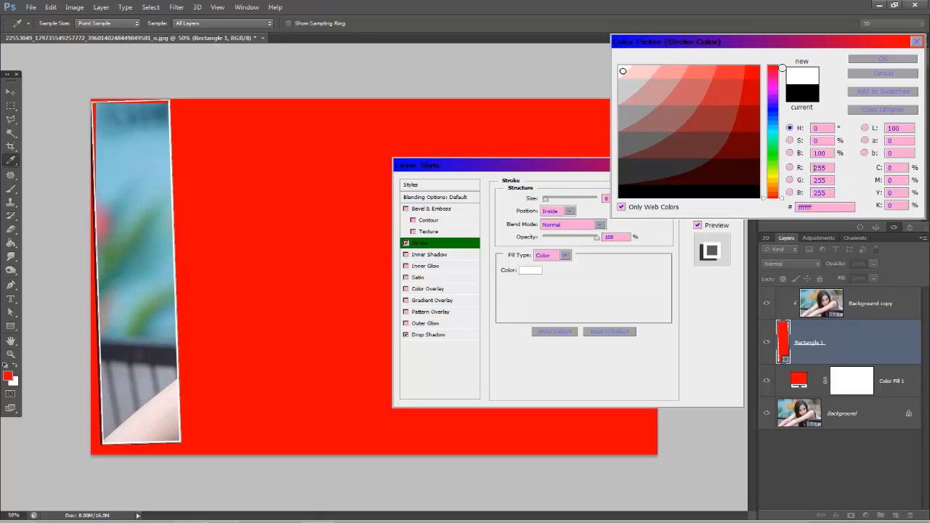
{"action": "left_click", "coordinate": [883, 59]}
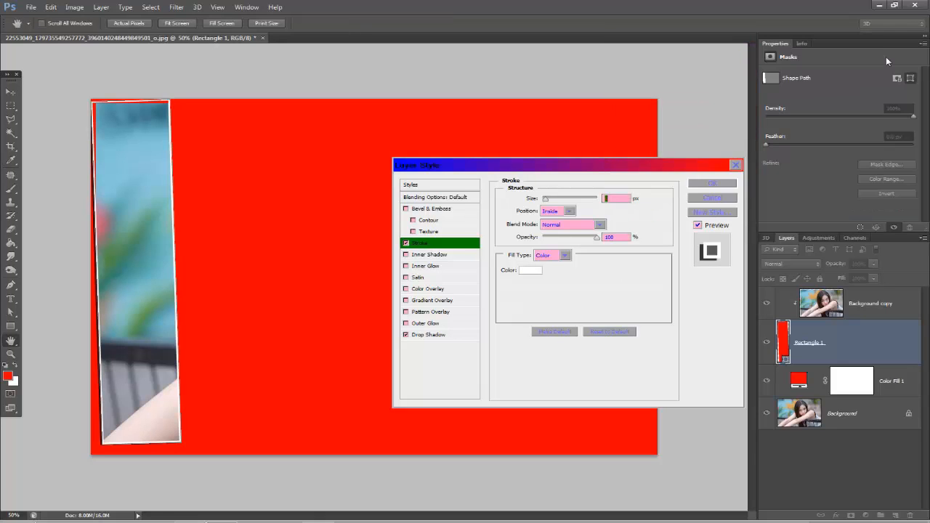
{"action": "left_click", "coordinate": [726, 183]}
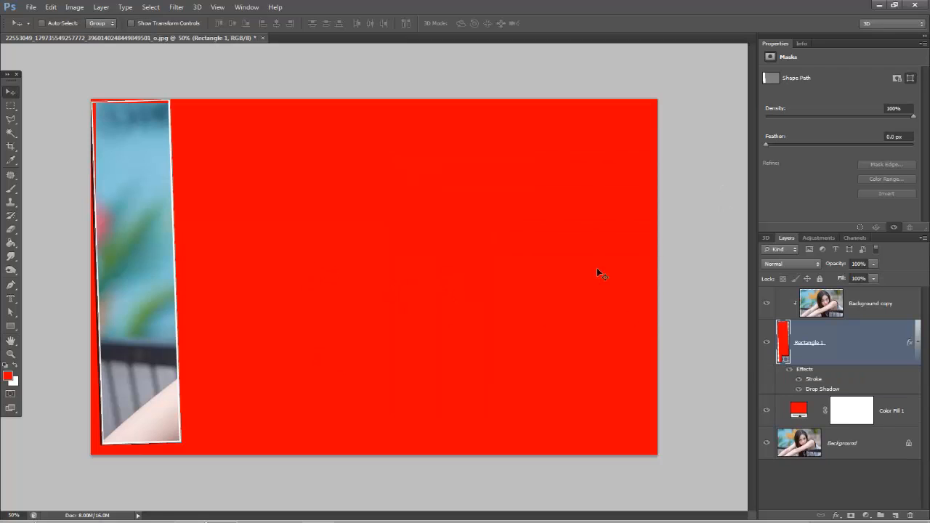
Group the clipped Background copy and Rectangle 1 layers into a new group with the default Pass Through settings.
{"action": "left_click", "coordinate": [888, 304]}
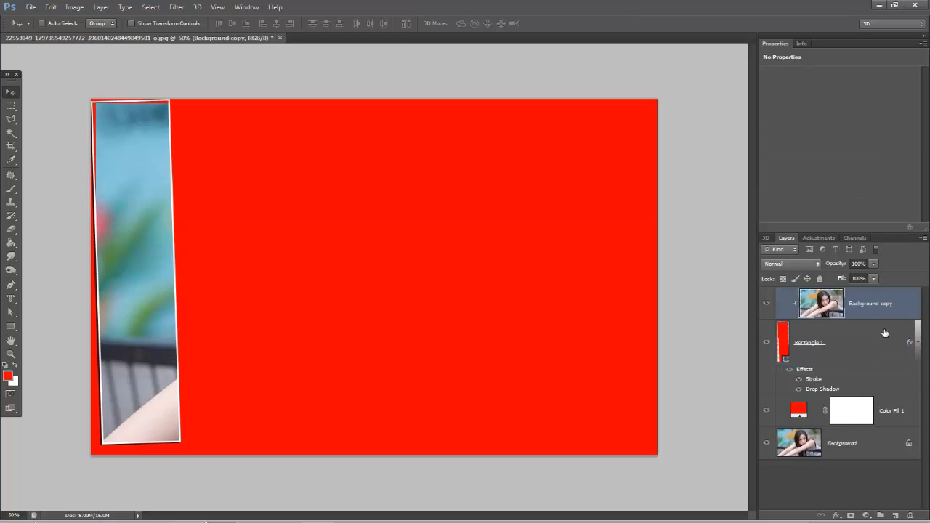
{"action": "left_click", "coordinate": [880, 336], "text": "shift"}
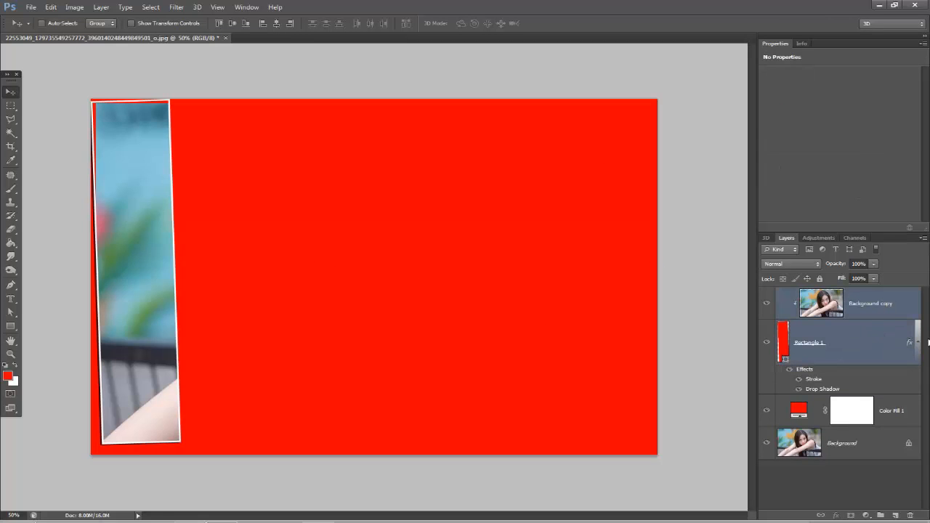
{"action": "left_click", "coordinate": [101, 7]}
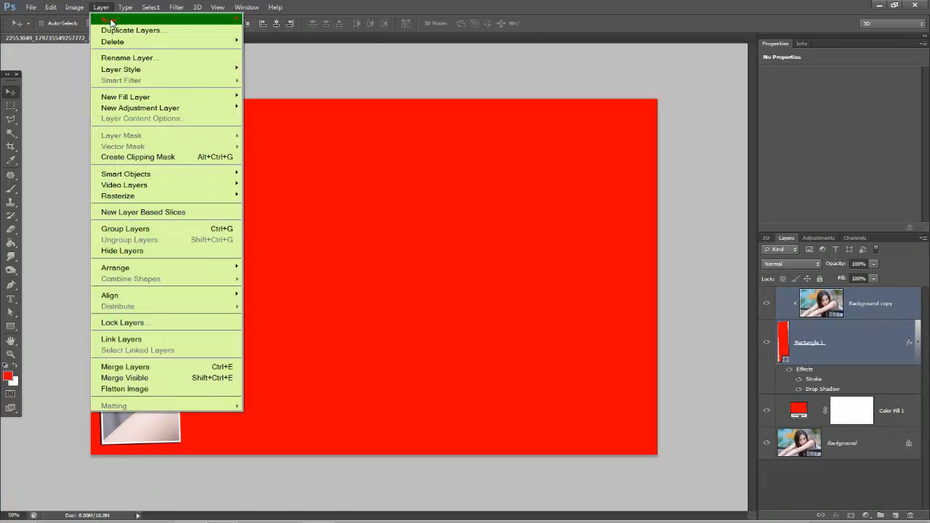
{"action": "mouse_move", "coordinate": [153, 20]}
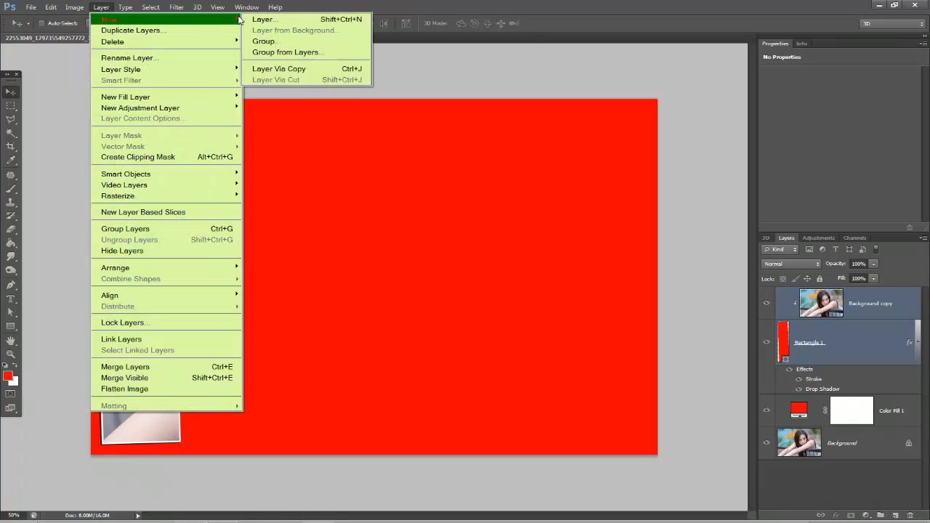
{"action": "left_click", "coordinate": [288, 54]}
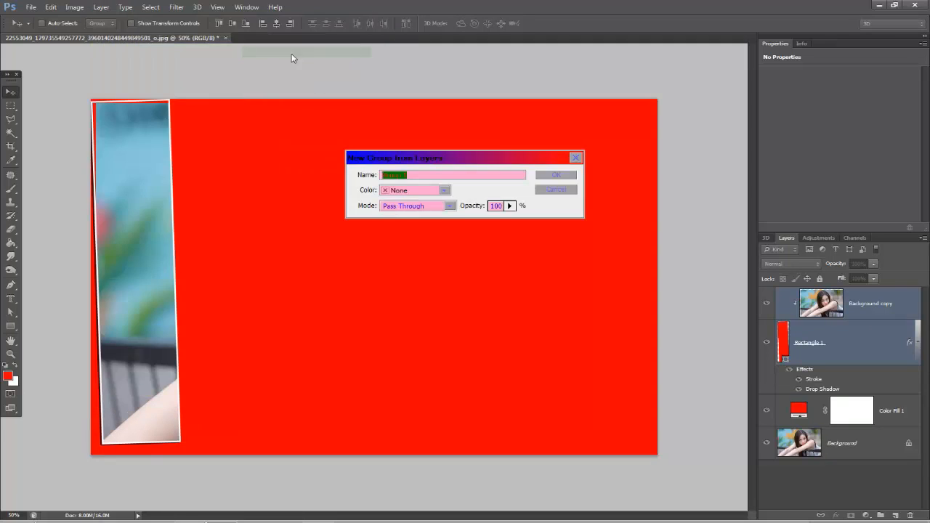
{"action": "left_click", "coordinate": [561, 175]}
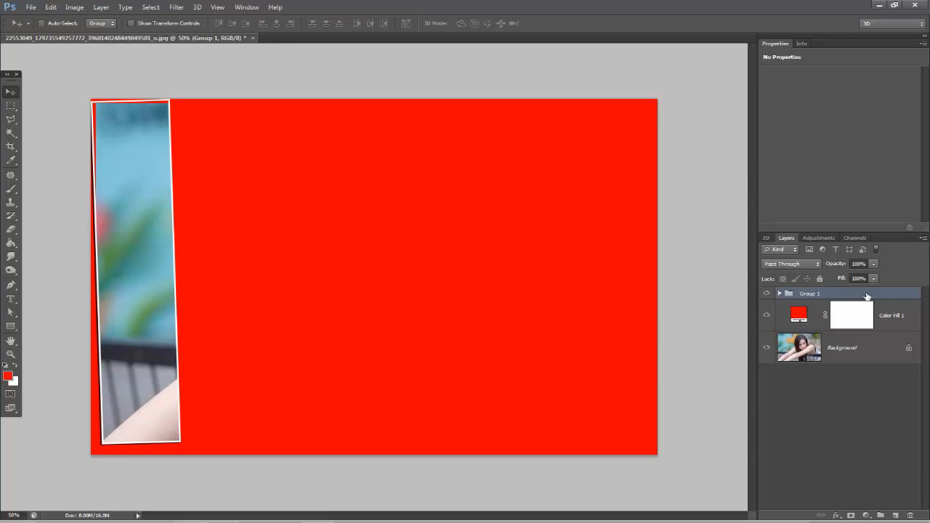
Duplicate the strip's group and move the duplicate's rectangle right so it slightly overlaps the first strip.
{"action": "left_click_drag", "start_coordinate": [868, 296], "coordinate": [898, 514]}
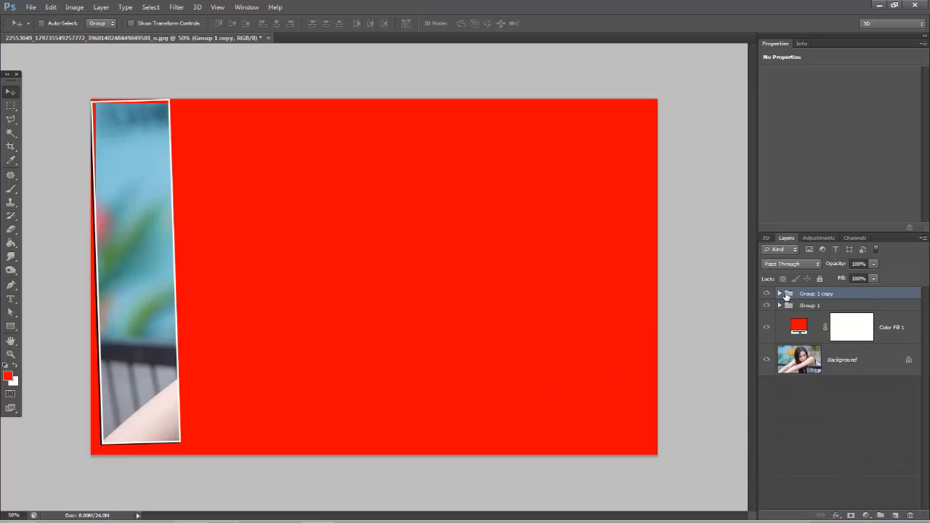
{"action": "left_click", "coordinate": [779, 295]}
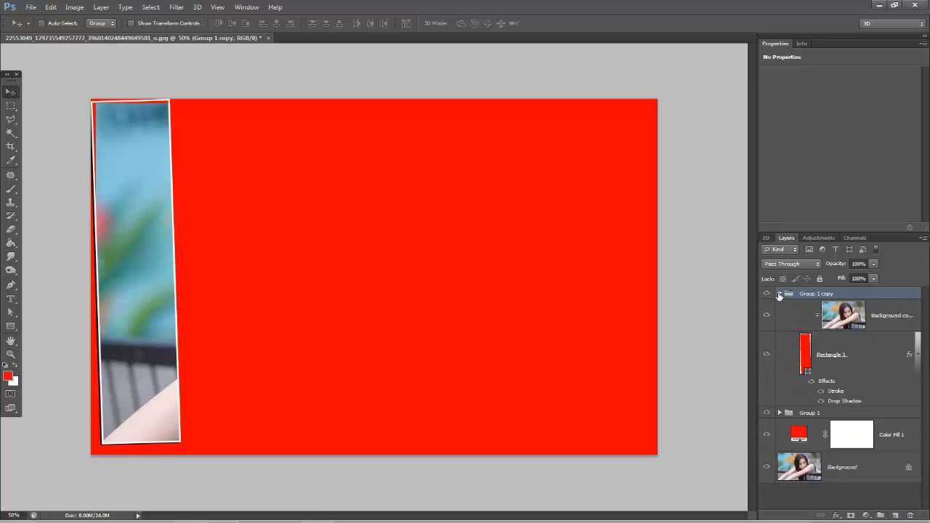
{"action": "left_click", "coordinate": [847, 349]}
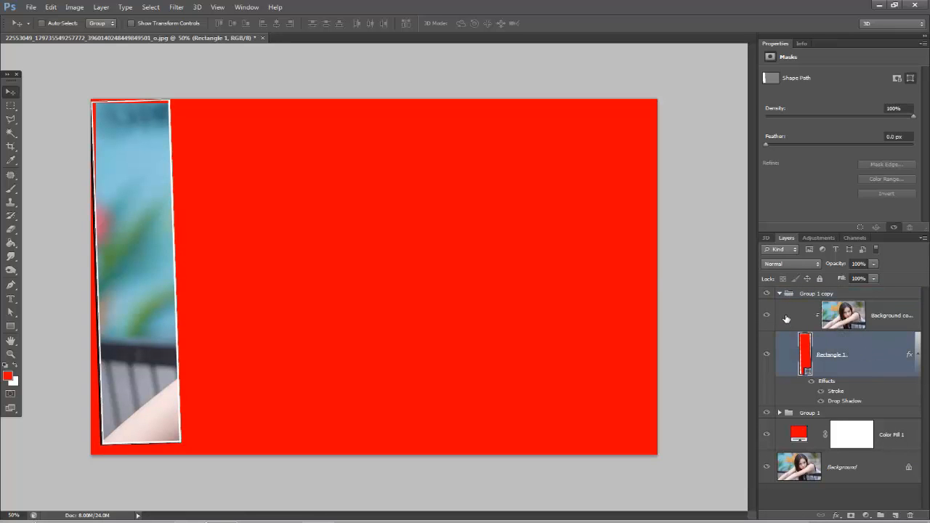
{"action": "left_click_drag", "start_coordinate": [148, 218], "coordinate": [210, 224]}
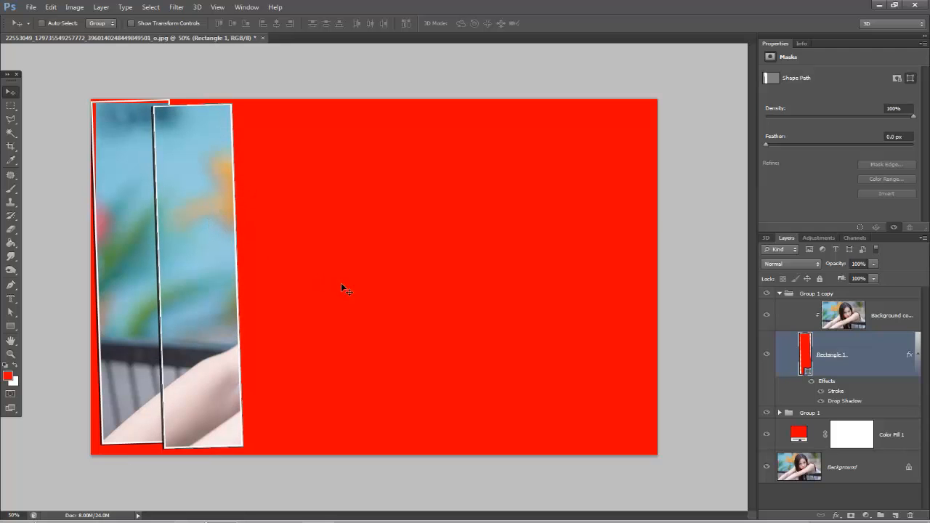
Free-transform the second strip's rectangle, rotating it about 3.77°, scaling its height to about 100.59% and aligning it vertically with the first strip.
{"action": "key", "text": "ctrl+t"}
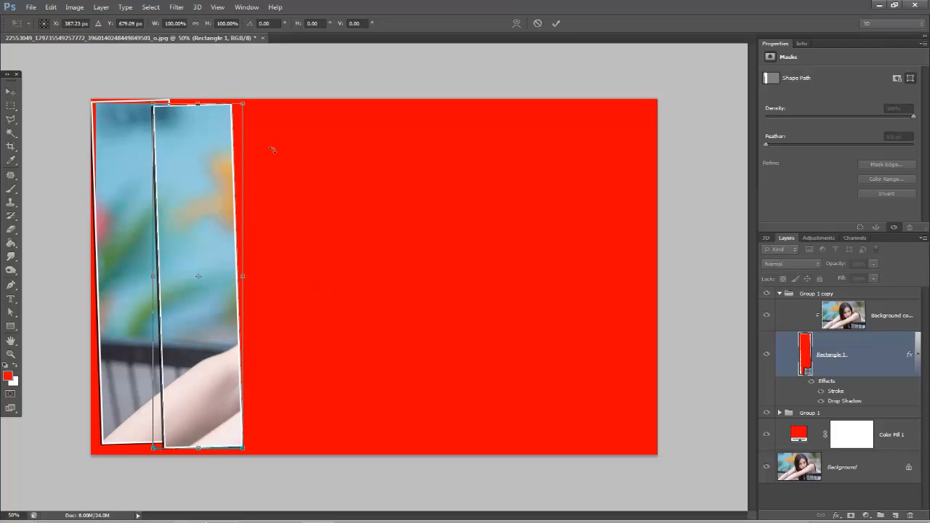
{"action": "left_click_drag", "start_coordinate": [255, 96], "coordinate": [264, 99]}
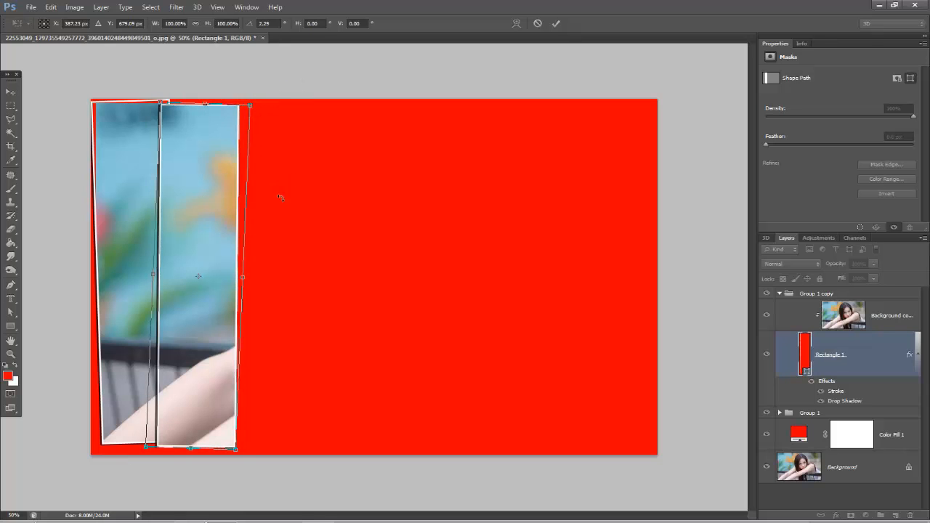
{"action": "left_click_drag", "start_coordinate": [264, 99], "coordinate": [268, 101]}
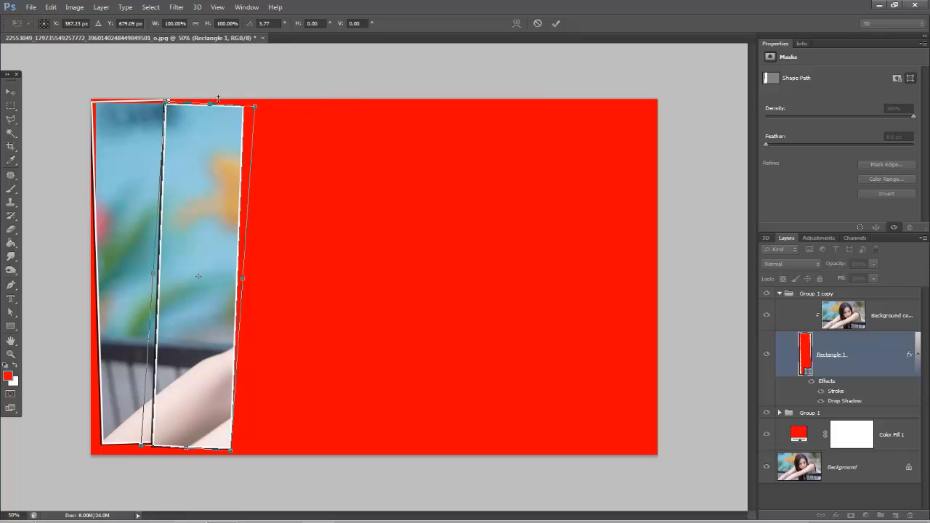
{"action": "left_click_drag", "start_coordinate": [210, 104], "coordinate": [210, 109]}
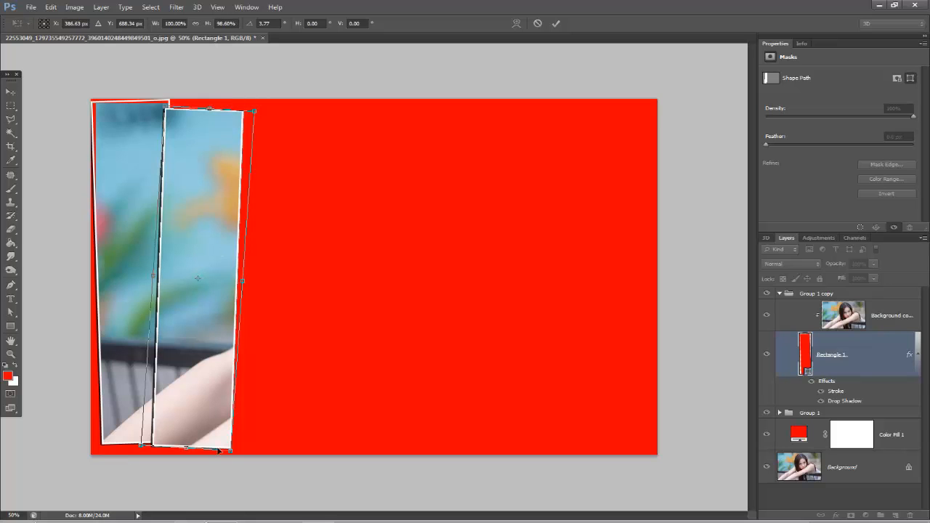
{"action": "left_click_drag", "start_coordinate": [186, 448], "coordinate": [186, 453]}
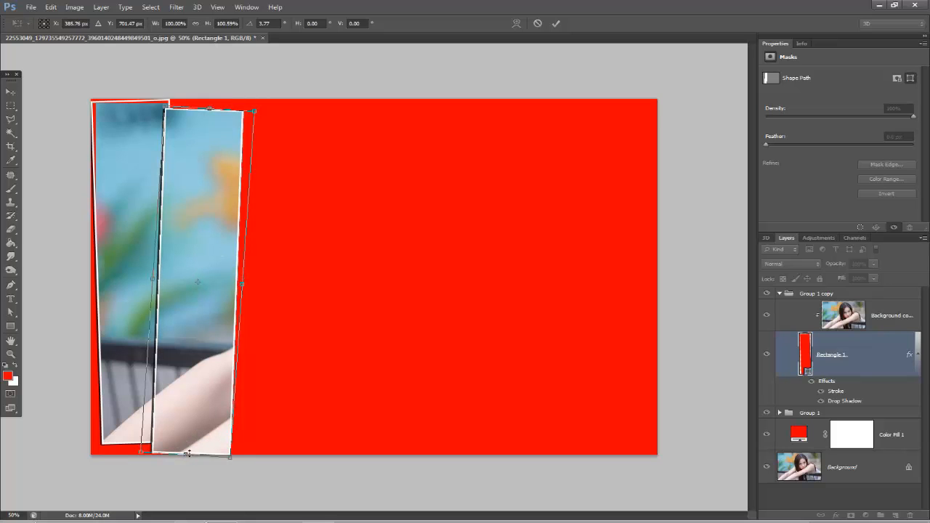
{"action": "left_click_drag", "start_coordinate": [208, 277], "coordinate": [210, 267]}
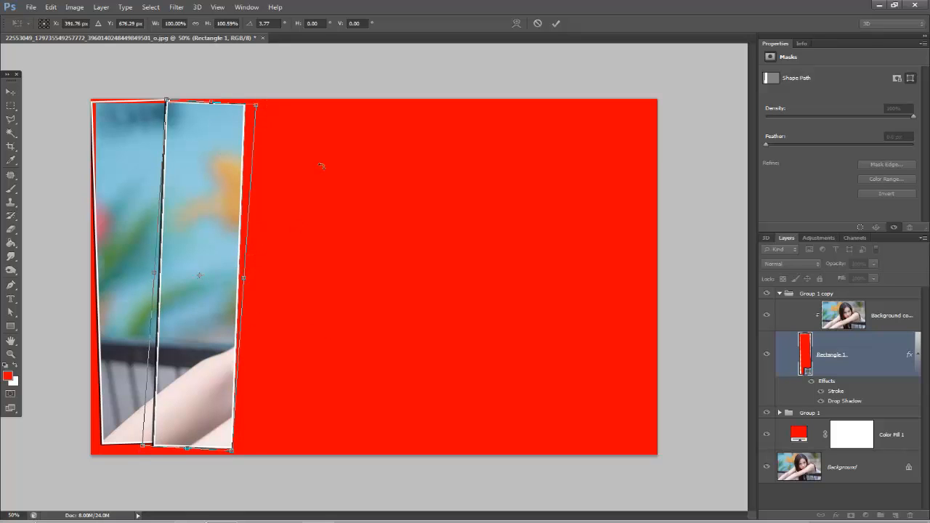
{"action": "key", "text": "Return"}
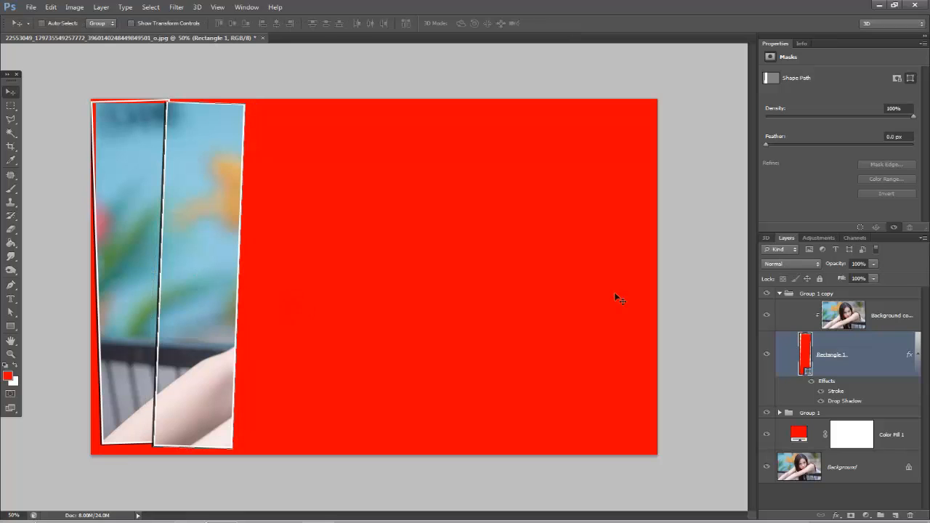
Duplicate the second strip's group and move the new rectangle right to form a third strip.
{"action": "left_click", "coordinate": [780, 294]}
{"action": "left_click_drag", "start_coordinate": [875, 293], "coordinate": [896, 516]}
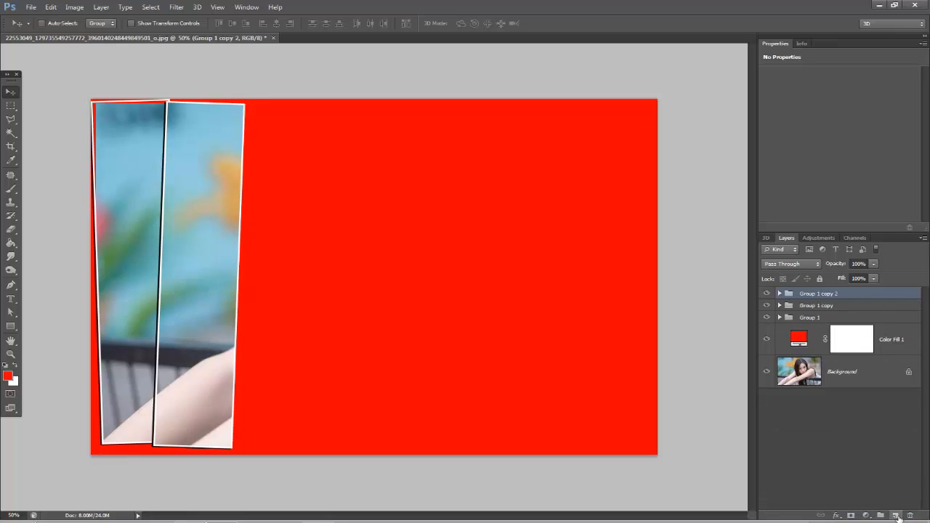
{"action": "left_click", "coordinate": [780, 294]}
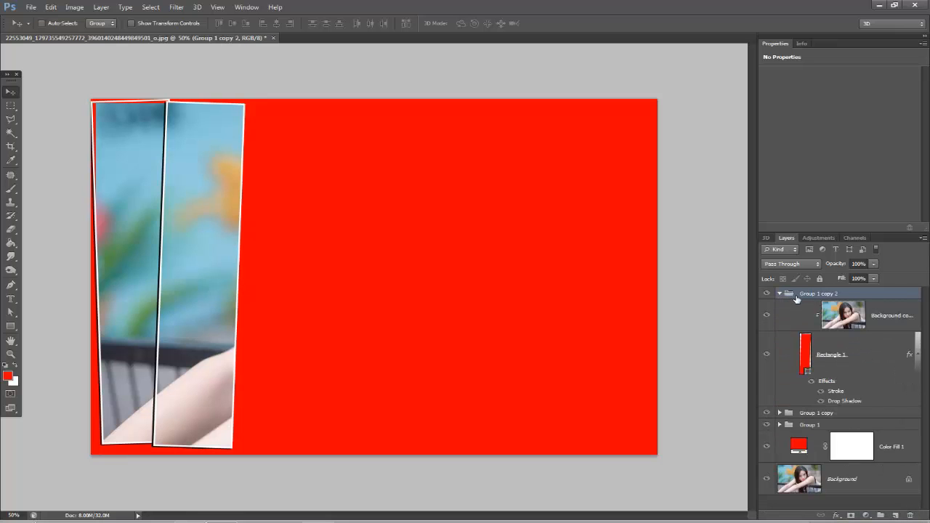
{"action": "left_click", "coordinate": [826, 352]}
{"action": "left_click_drag", "start_coordinate": [215, 199], "coordinate": [283, 198]}
Free-transform the third strip's rectangle to about -5.42° rotation, 93.30% width and 98.23% height, shifting it left over the second strip.
{"action": "key", "text": "ctrl+t"}
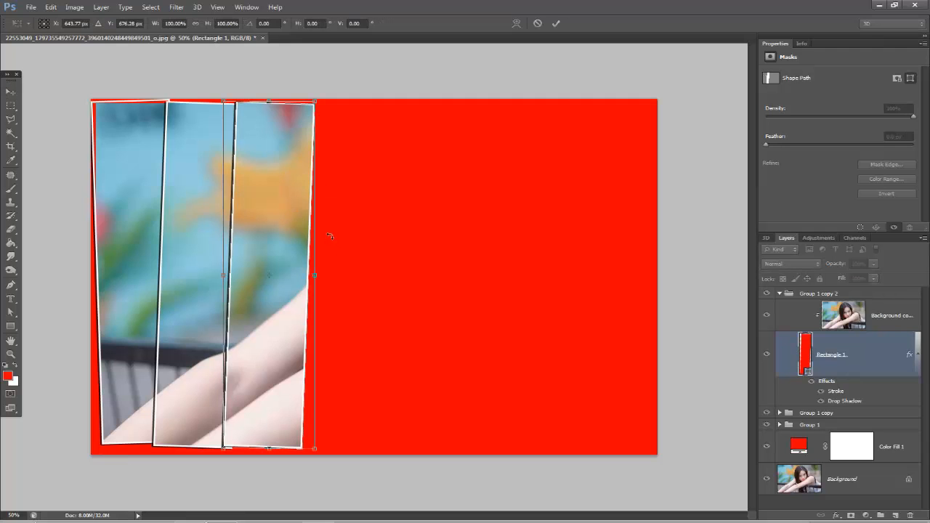
{"action": "left_click_drag", "start_coordinate": [327, 95], "coordinate": [323, 84]}
{"action": "left_click_drag", "start_coordinate": [263, 101], "coordinate": [260, 108]}
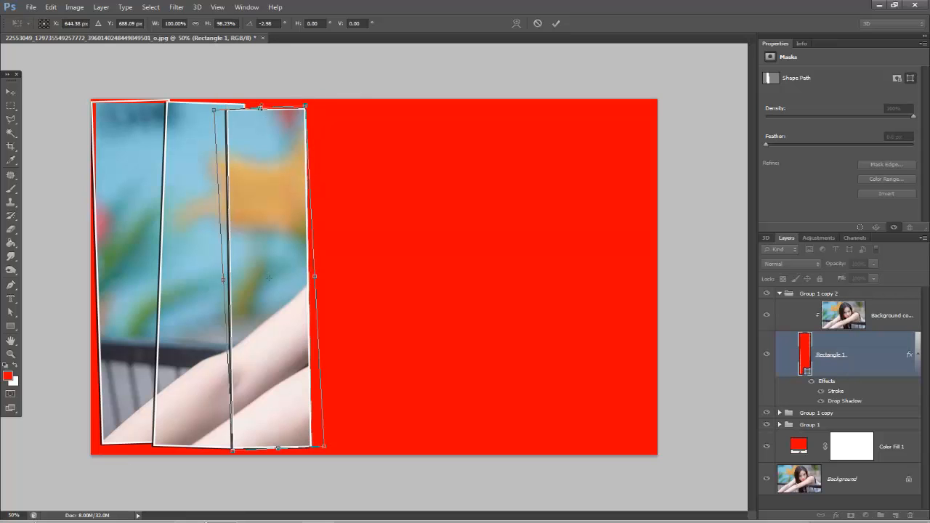
{"action": "left_click_drag", "start_coordinate": [290, 397], "coordinate": [275, 394]}
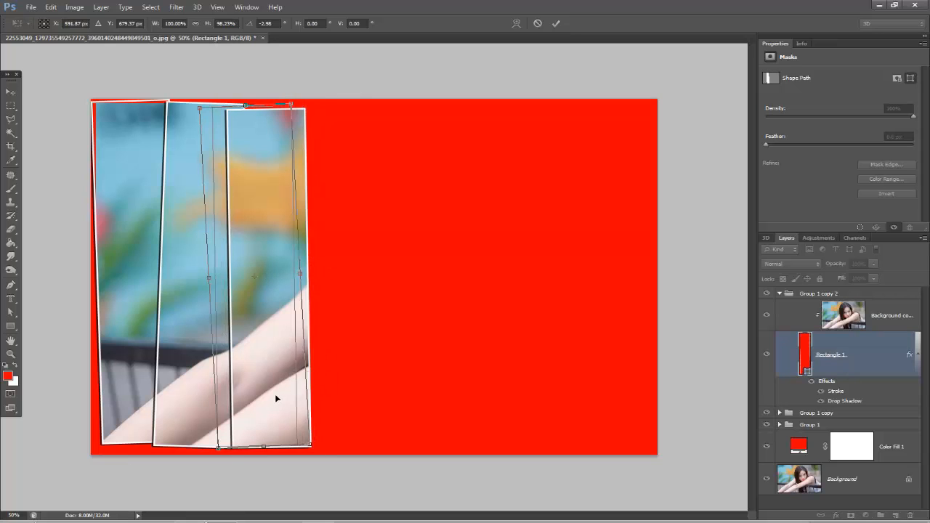
{"action": "left_click_drag", "start_coordinate": [300, 276], "coordinate": [294, 275]}
{"action": "left_click_drag", "start_coordinate": [237, 226], "coordinate": [240, 224]}
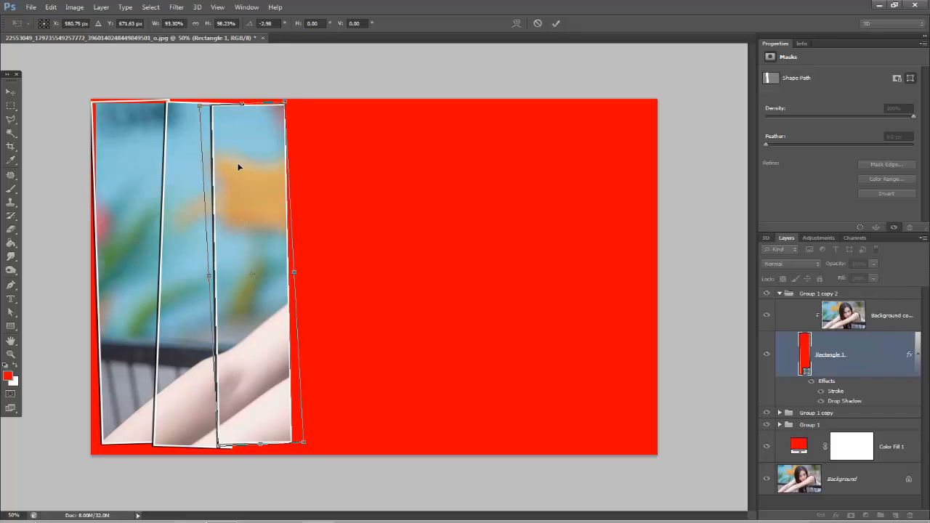
{"action": "left_click_drag", "start_coordinate": [307, 109], "coordinate": [326, 109]}
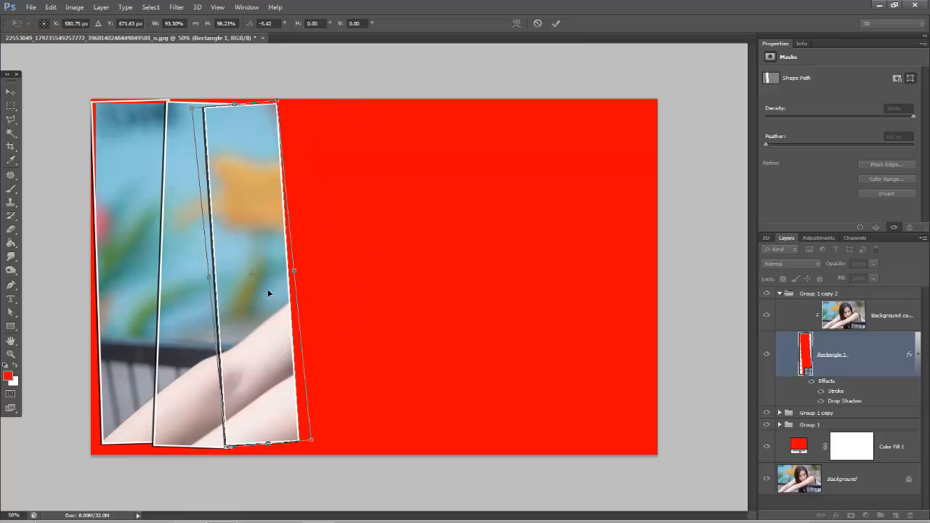
{"action": "key", "text": "Return"}
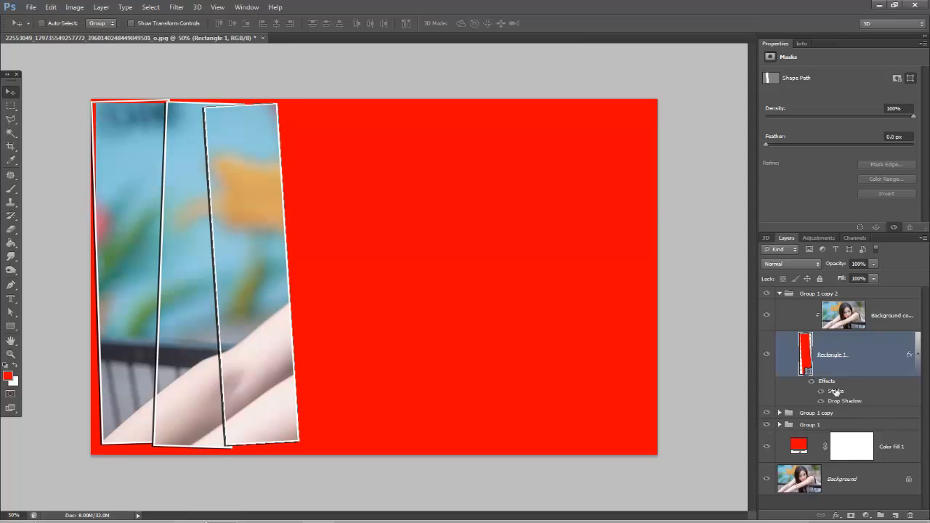
Duplicate the third strip's group and move the new rectangle right to form a fourth strip beside it.
{"action": "left_click", "coordinate": [814, 294]}
{"action": "left_click", "coordinate": [779, 293]}
{"action": "left_click_drag", "start_coordinate": [861, 298], "coordinate": [895, 516]}
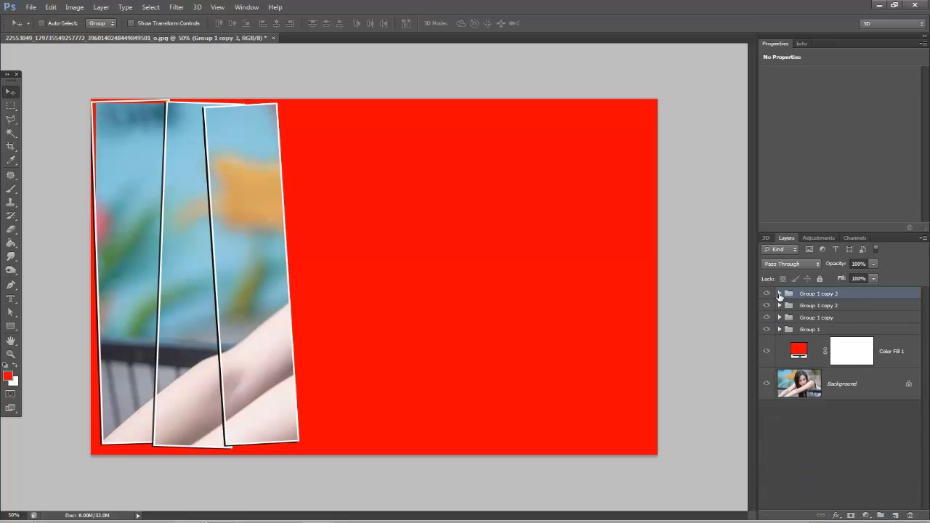
{"action": "left_click", "coordinate": [780, 294]}
{"action": "left_click", "coordinate": [856, 364]}
{"action": "left_click_drag", "start_coordinate": [261, 232], "coordinate": [322, 238]}
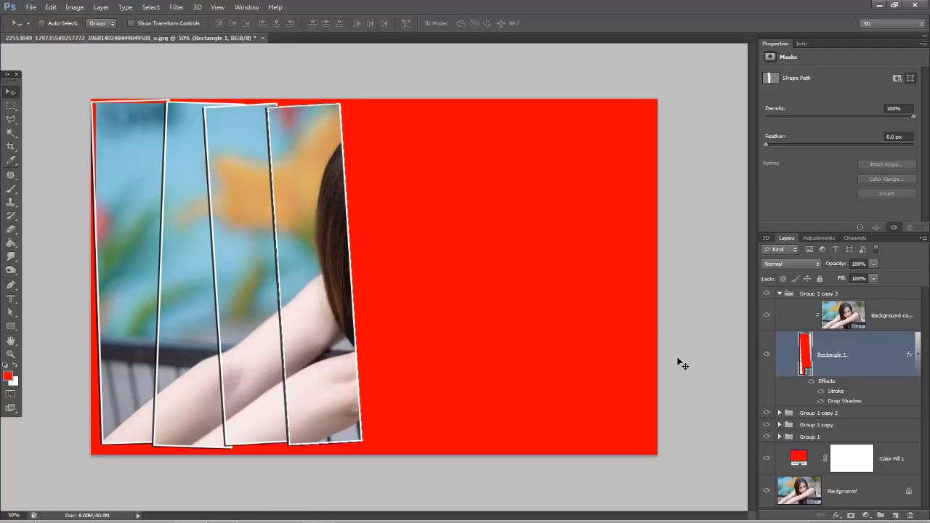
Duplicate the fourth strip's group and move the new rectangle right over part of the face as a fifth strip.
{"action": "left_click", "coordinate": [780, 294]}
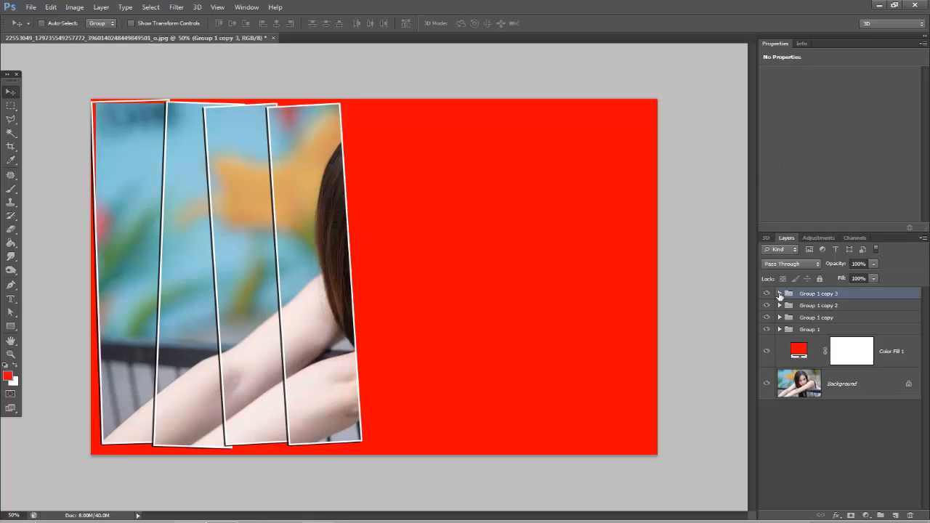
{"action": "left_click_drag", "start_coordinate": [872, 295], "coordinate": [896, 516]}
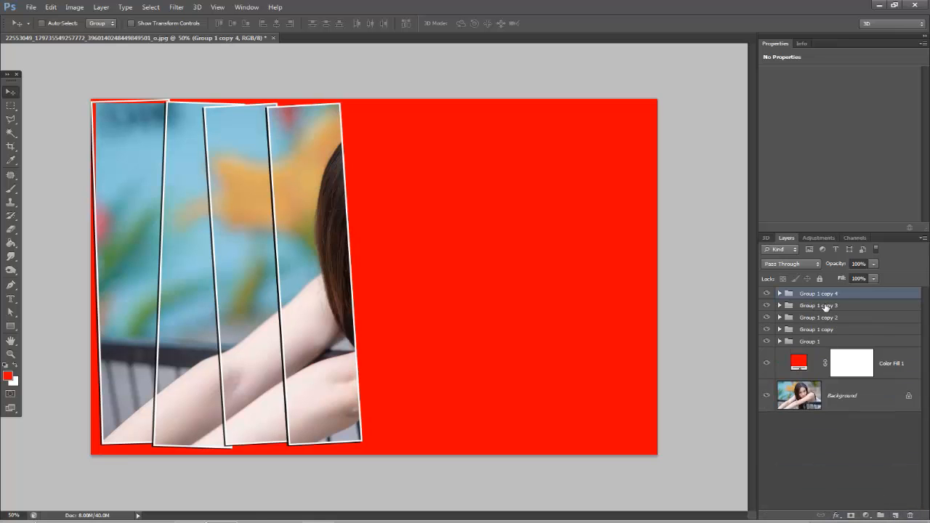
{"action": "left_click", "coordinate": [780, 294]}
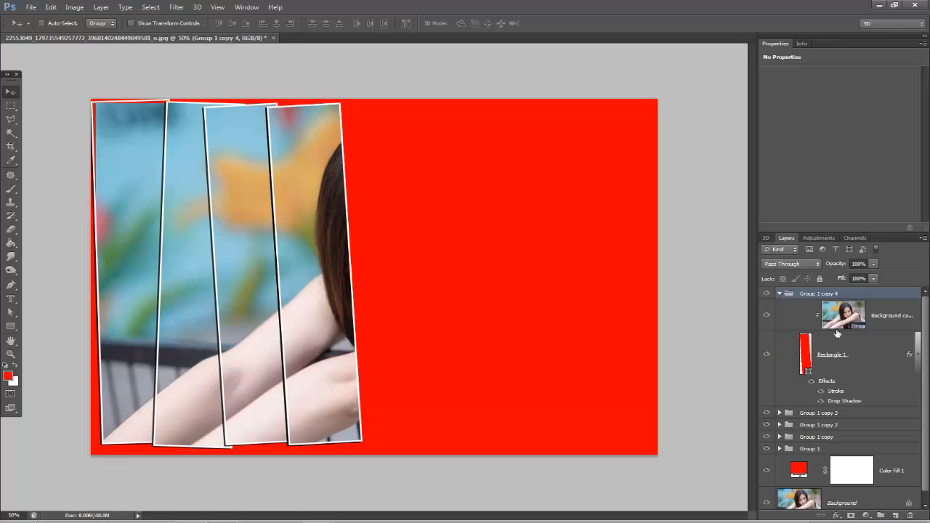
{"action": "left_click", "coordinate": [815, 344]}
{"action": "left_click_drag", "start_coordinate": [328, 242], "coordinate": [397, 235]}
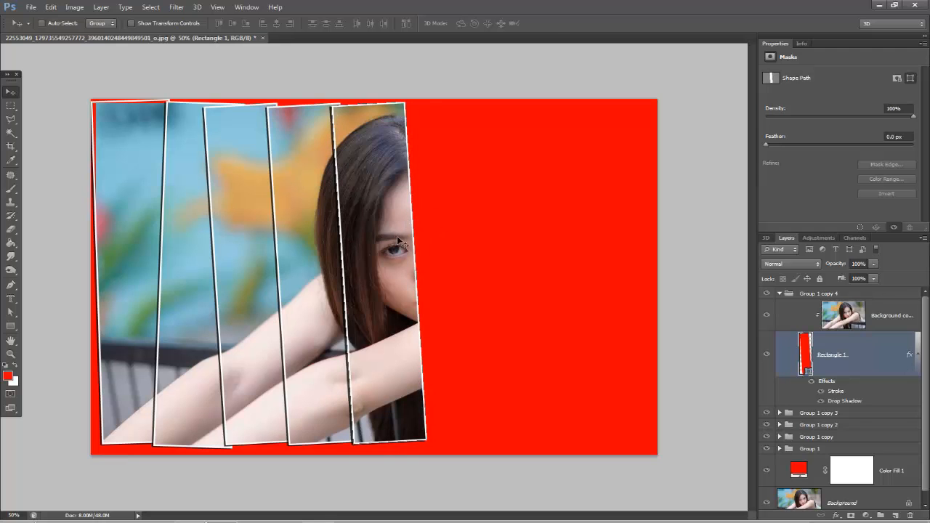
Free-transform the fifth strip's rectangle, rotating it about 3.97° and scaling it to about 124.40% width and 102.42% height.
{"action": "key", "text": "ctrl+t"}
{"action": "left_click_drag", "start_coordinate": [426, 92], "coordinate": [446, 102]}
{"action": "mouse_move", "coordinate": [430, 278]}
{"action": "left_mouse_down"}
{"action": "mouse_move", "coordinate": [446, 276]}
{"action": "mouse_move", "coordinate": [395, 281]}
{"action": "mouse_move", "coordinate": [452, 267]}
{"action": "mouse_move", "coordinate": [445, 278]}
{"action": "left_mouse_up"}
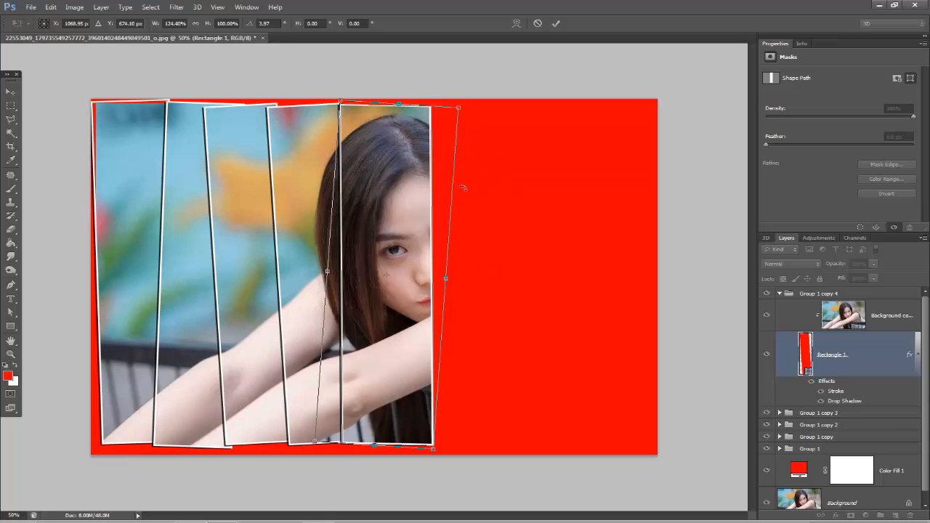
{"action": "left_click_drag", "start_coordinate": [398, 105], "coordinate": [398, 97]}
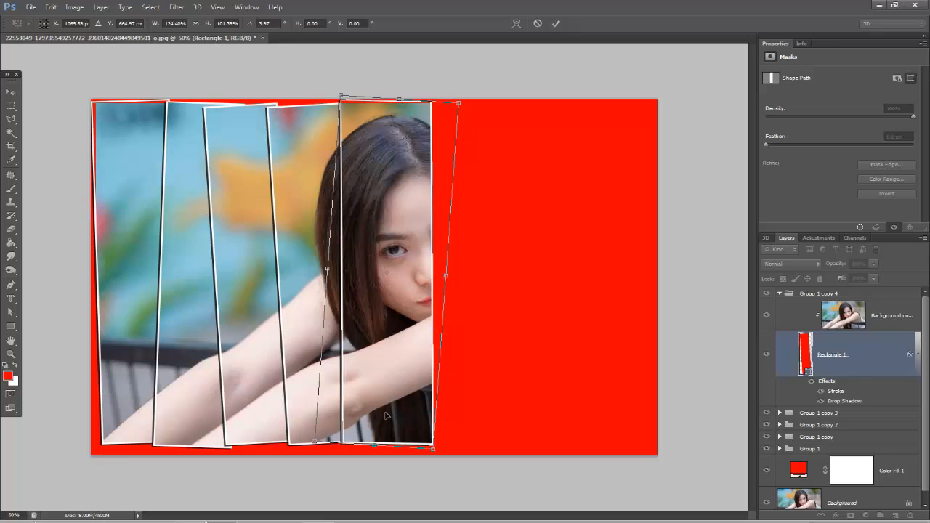
{"action": "left_click_drag", "start_coordinate": [376, 446], "coordinate": [386, 455]}
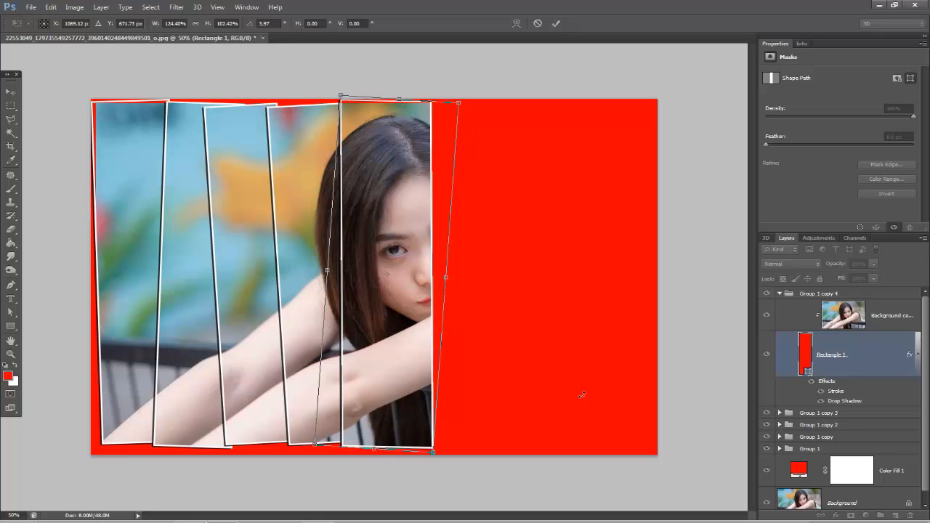
{"action": "key", "text": "Return"}
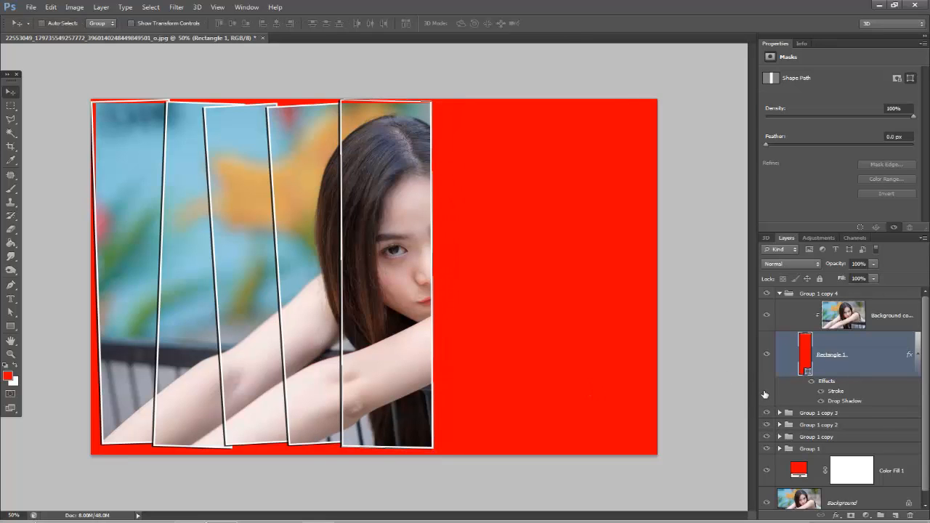
Duplicate the fifth strip's group and move the new rectangle right over the other half of the face as a sixth strip.
{"action": "left_click", "coordinate": [780, 294]}
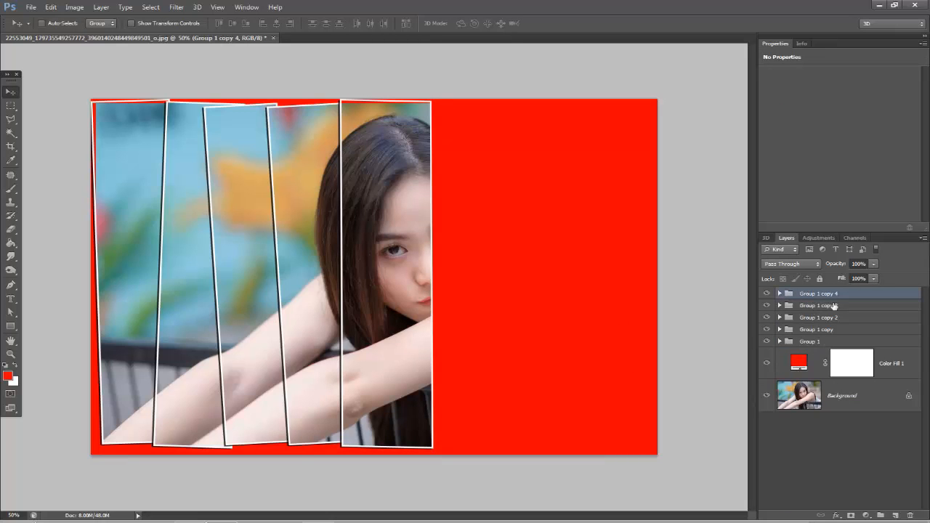
{"action": "left_click_drag", "start_coordinate": [867, 296], "coordinate": [896, 514]}
{"action": "left_click", "coordinate": [779, 293]}
{"action": "left_click", "coordinate": [816, 347]}
{"action": "left_click_drag", "start_coordinate": [414, 296], "coordinate": [462, 290]}
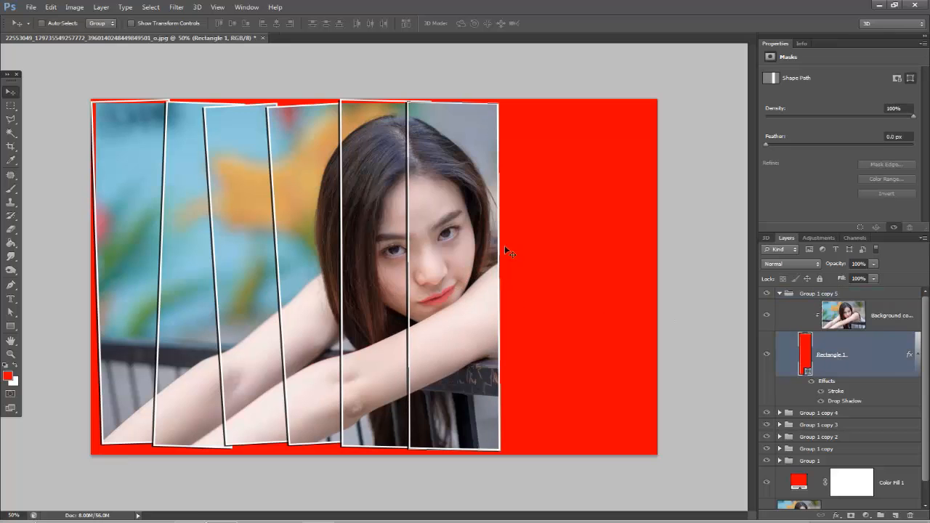
Free-transform the sixth strip's rectangle to about 91.03% width and 96.57% height, rotating it about 3.15°.
{"action": "key", "text": "ctrl+t"}
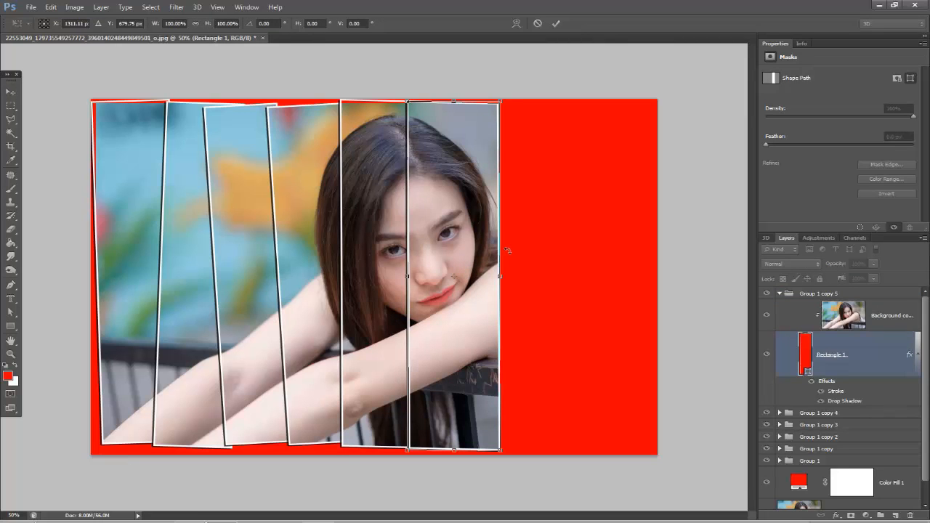
{"action": "left_click_drag", "start_coordinate": [500, 276], "coordinate": [491, 276]}
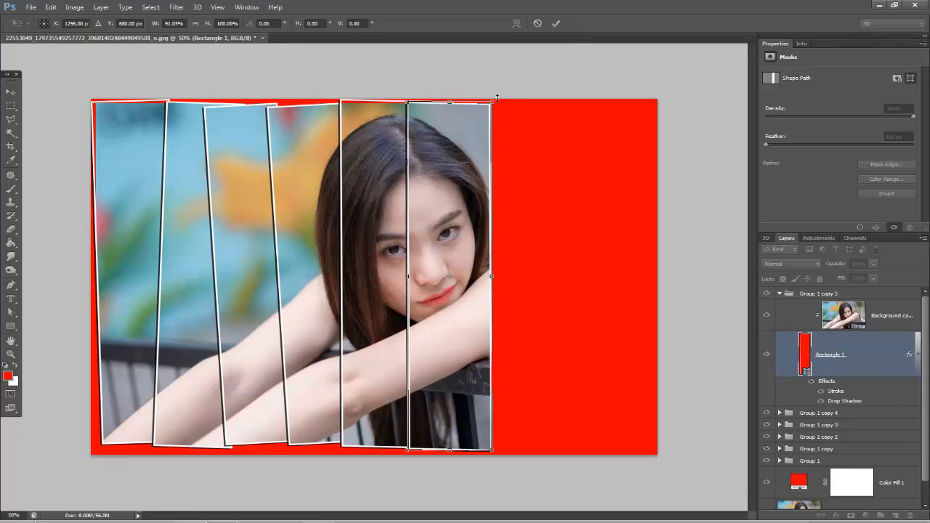
{"action": "left_click_drag", "start_coordinate": [501, 94], "coordinate": [460, 109]}
{"action": "left_click_drag", "start_coordinate": [439, 450], "coordinate": [439, 442]}
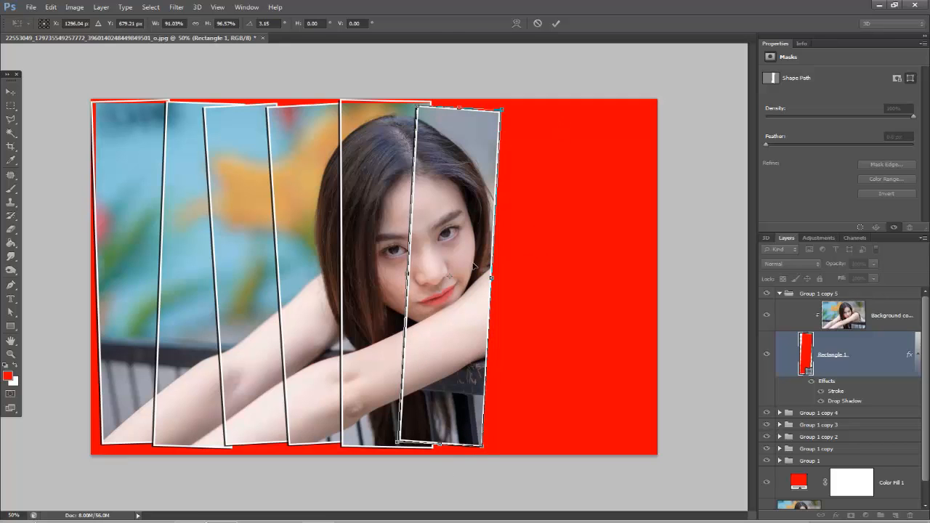
{"action": "key", "text": "Return"}
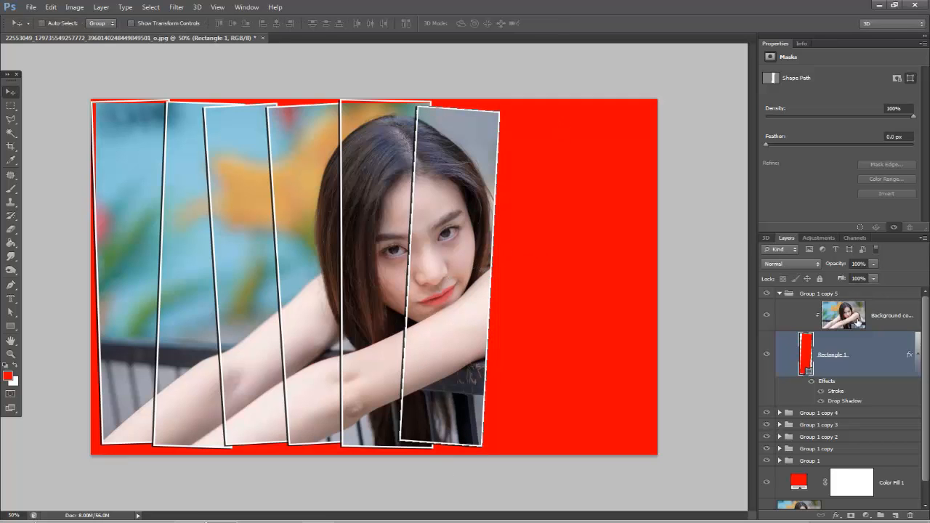
Duplicate the sixth strip's group and move the new rectangle right over the forearm and shoulder as a seventh strip.
{"action": "left_click", "coordinate": [781, 294]}
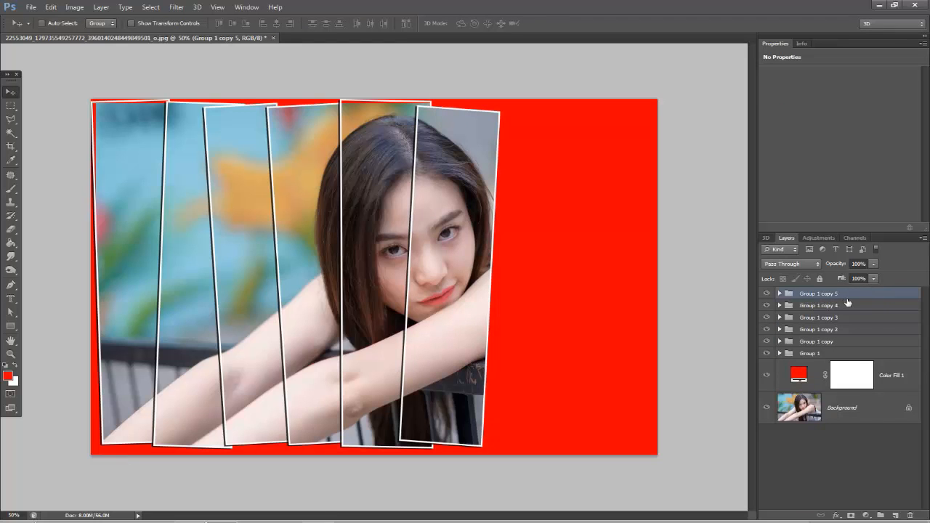
{"action": "left_click_drag", "start_coordinate": [888, 293], "coordinate": [899, 514]}
{"action": "left_click", "coordinate": [781, 294]}
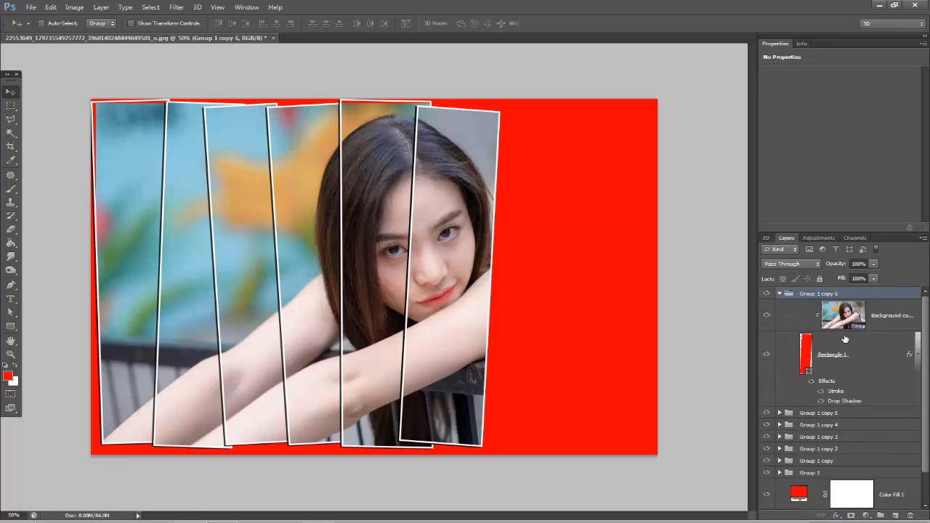
{"action": "left_click", "coordinate": [872, 362]}
{"action": "left_click_drag", "start_coordinate": [411, 237], "coordinate": [497, 237]}
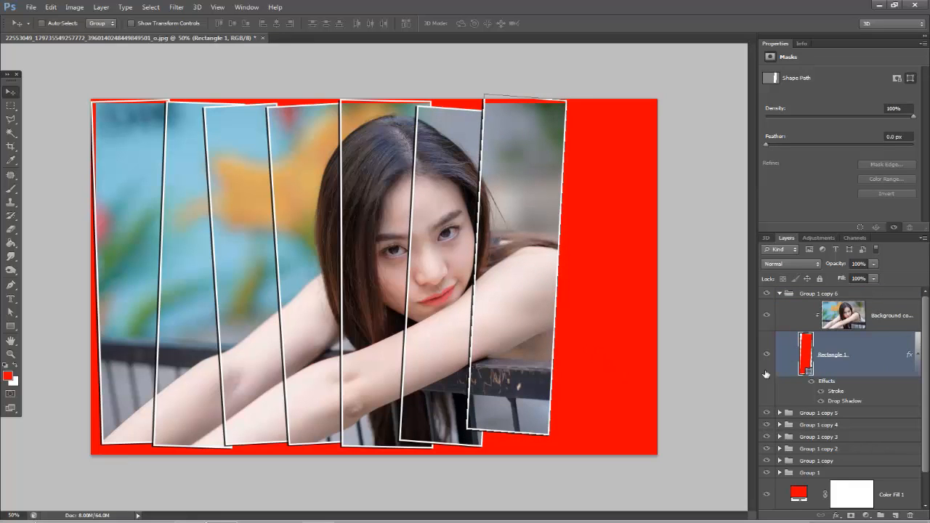
Try to form an eighth strip by duplicating the seventh strip's group and moving the whole group right, and undo it.
{"action": "left_click", "coordinate": [779, 294]}
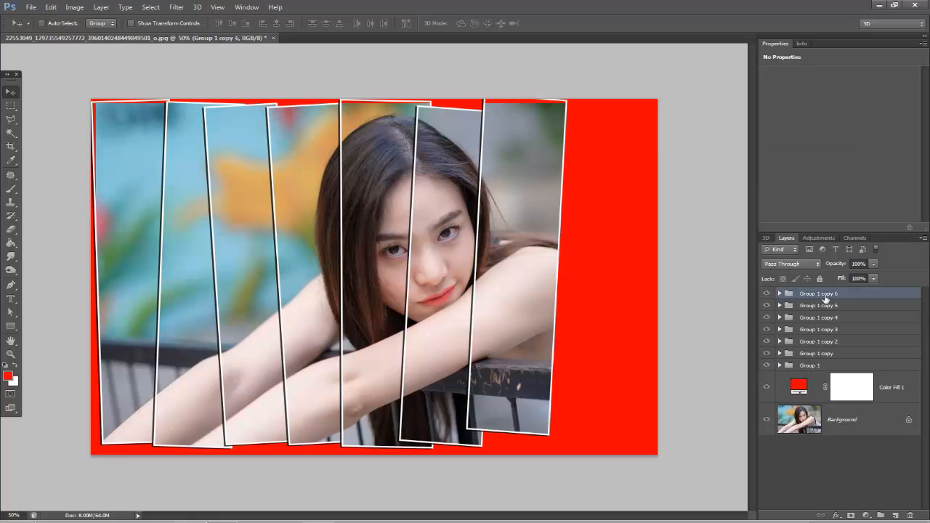
{"action": "left_click_drag", "start_coordinate": [894, 295], "coordinate": [894, 514]}
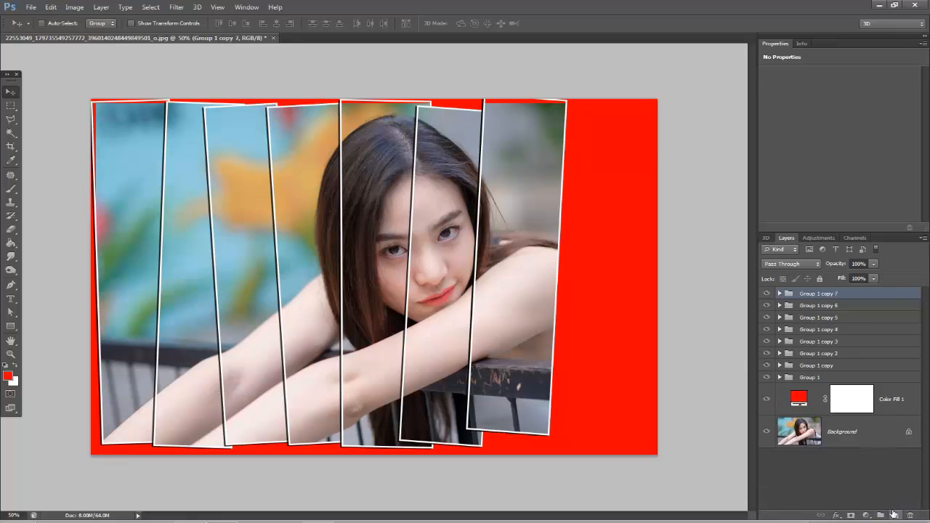
{"action": "left_click_drag", "start_coordinate": [518, 235], "coordinate": [567, 254]}
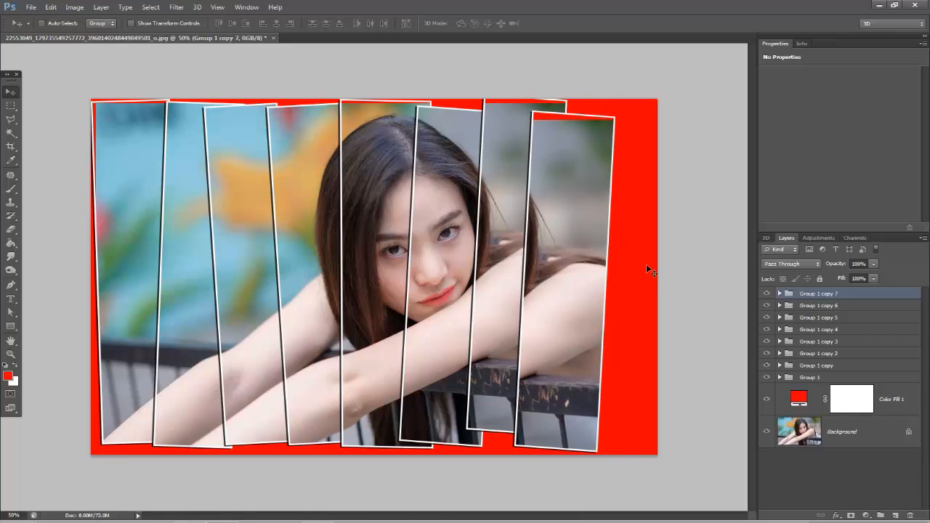
{"action": "key", "text": "ctrl+t"}
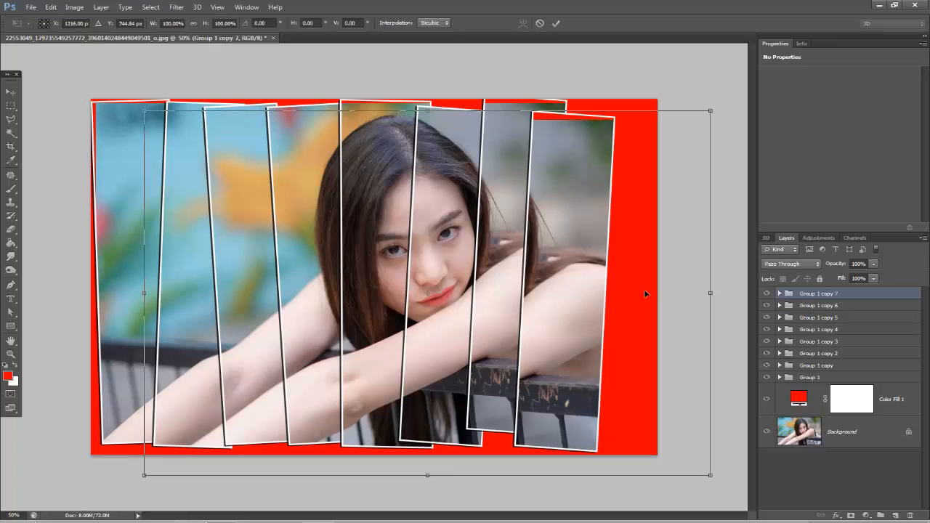
{"action": "key", "text": "Return"}
{"action": "left_click_drag", "start_coordinate": [548, 245], "coordinate": [570, 236]}
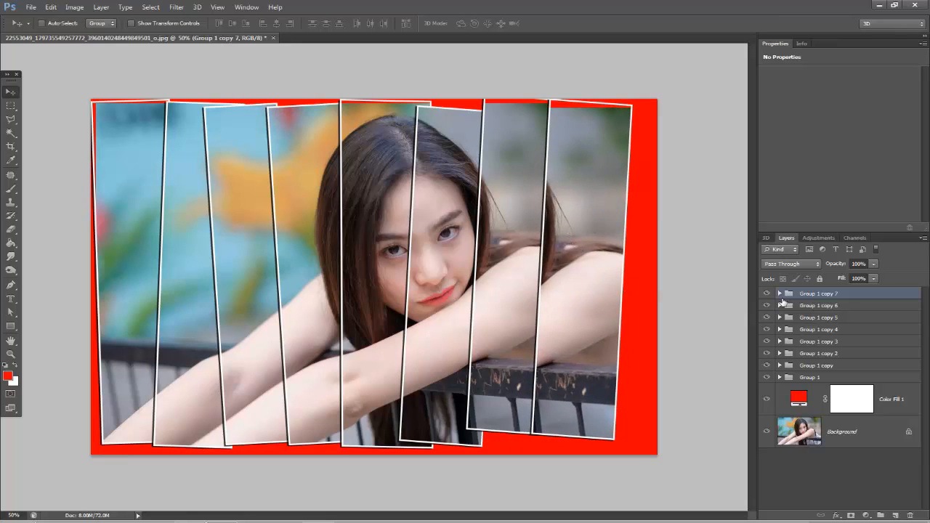
{"action": "left_click", "coordinate": [780, 294]}
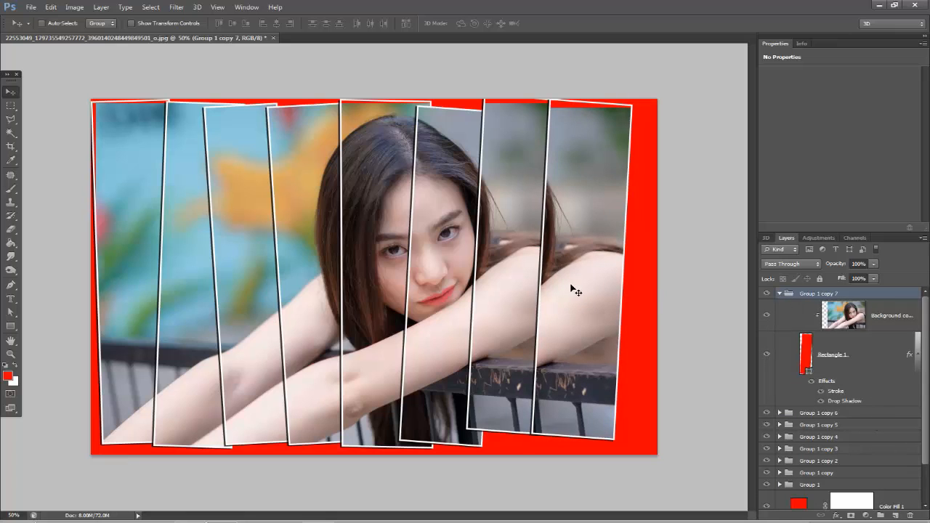
{"action": "left_click_drag", "start_coordinate": [570, 285], "coordinate": [565, 285]}
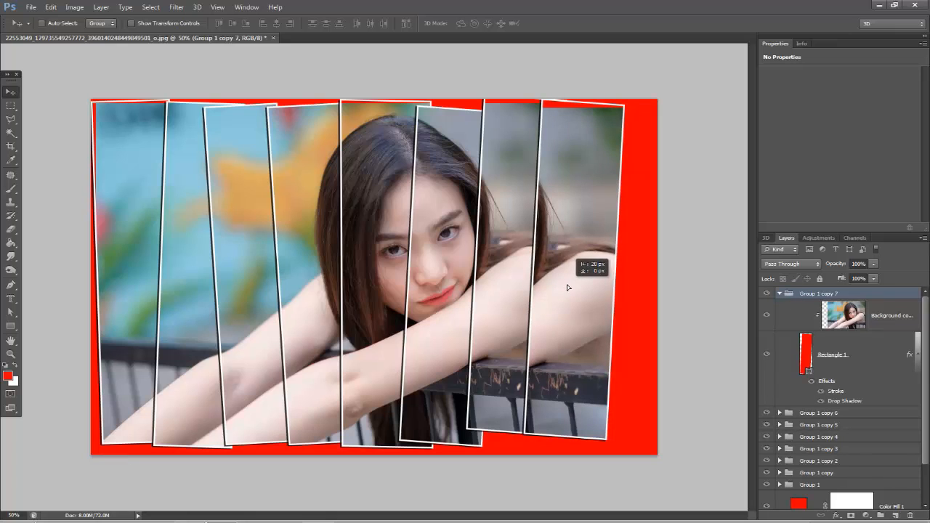
{"action": "left_click_drag", "start_coordinate": [568, 287], "coordinate": [573, 287]}
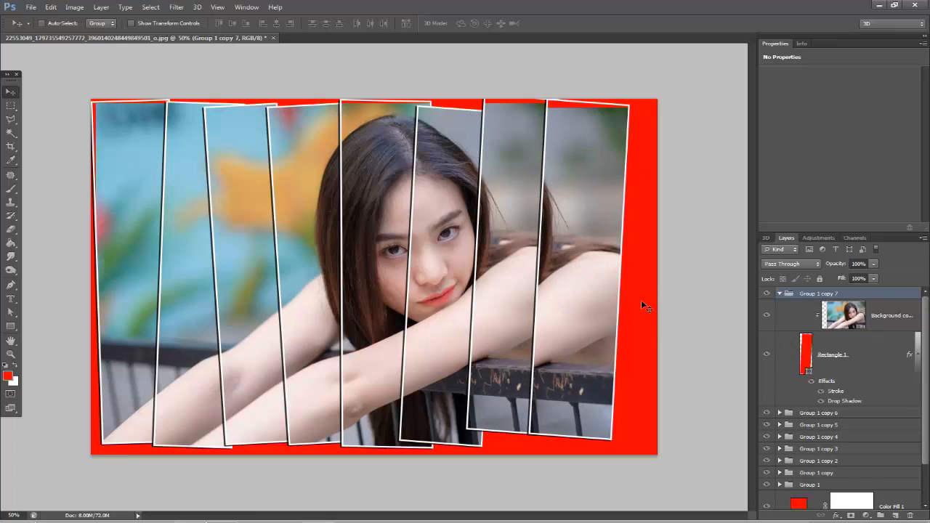
{"action": "key", "text": "ctrl+alt+z"}
{"action": "key", "text": "ctrl+alt+z"}
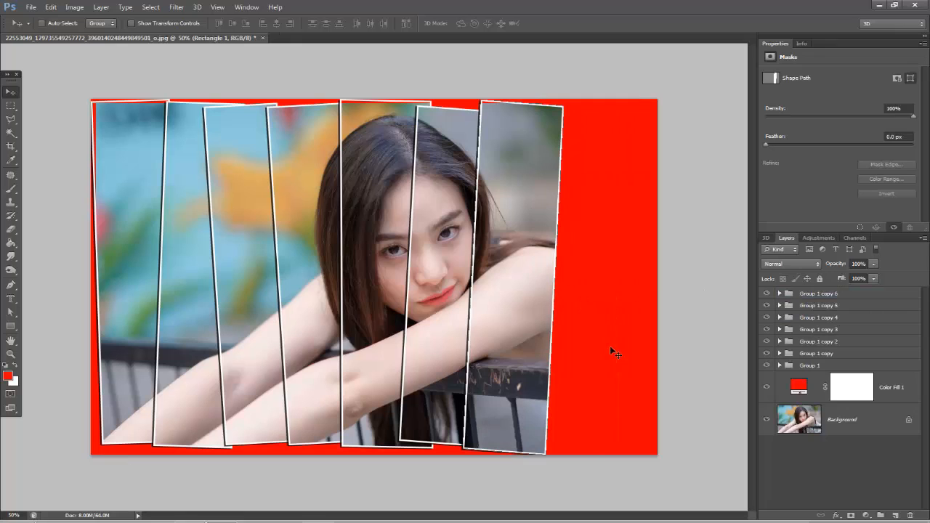
Duplicate the seventh strip's group and move only its new rectangle right over the shoulder as an eighth strip.
{"action": "left_click_drag", "start_coordinate": [872, 294], "coordinate": [897, 515]}
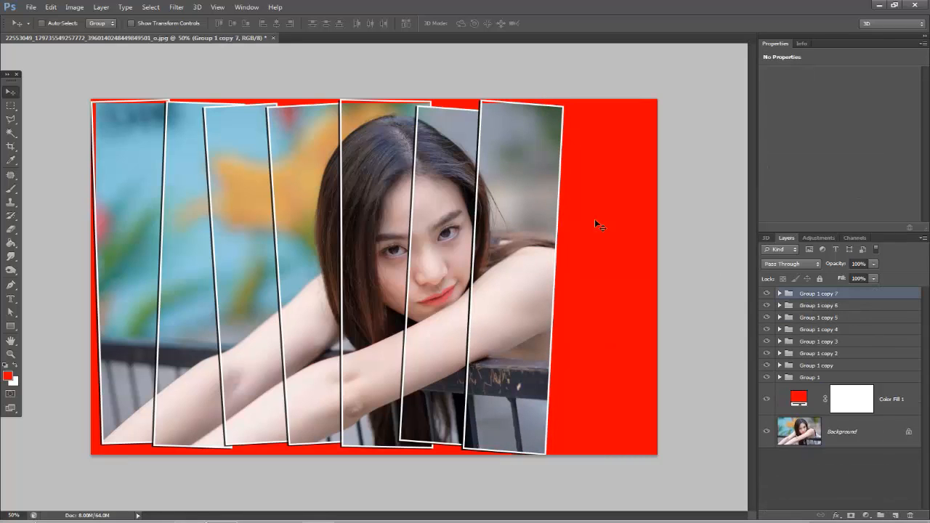
{"action": "left_click", "coordinate": [780, 293]}
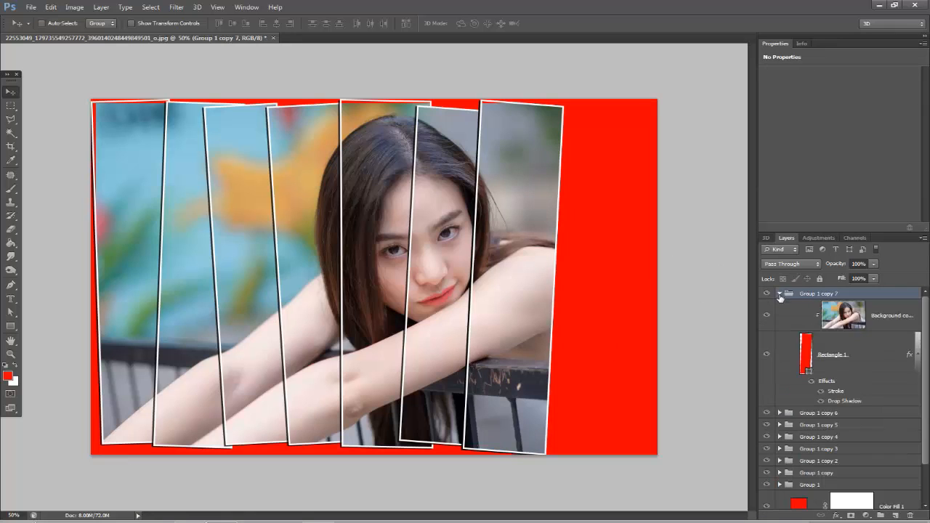
{"action": "left_click", "coordinate": [844, 365]}
{"action": "left_click_drag", "start_coordinate": [523, 258], "coordinate": [573, 260]}
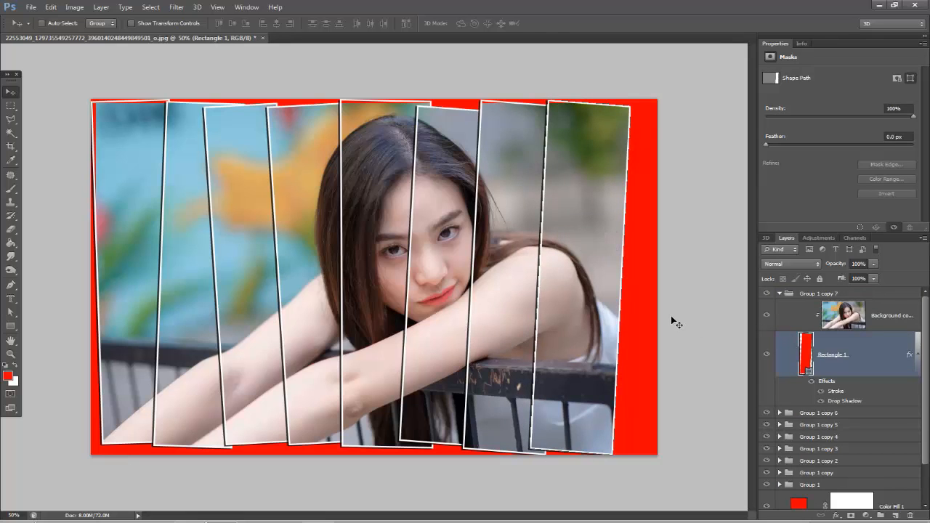
Free-transform the eighth strip's rectangle to about 85.79% width, 96.78% height and -4.77° rotation, overlapping the seventh strip's edge.
{"action": "key", "text": "ctrl+t"}
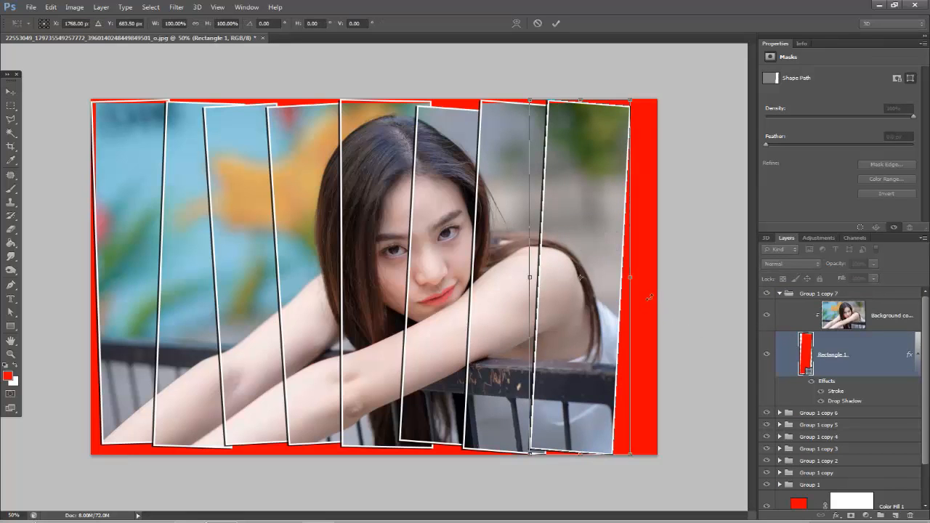
{"action": "left_click_drag", "start_coordinate": [626, 276], "coordinate": [616, 276]}
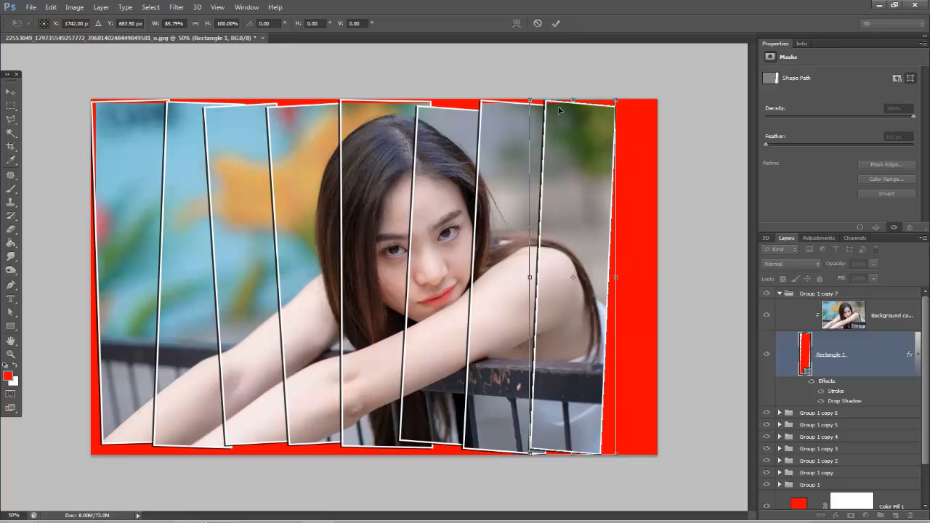
{"action": "left_click_drag", "start_coordinate": [573, 101], "coordinate": [572, 111]}
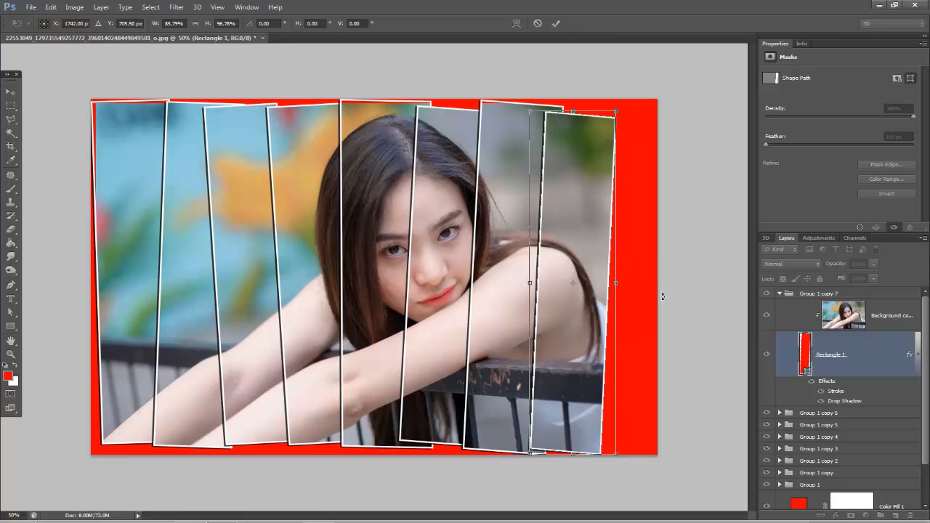
{"action": "left_click_drag", "start_coordinate": [599, 382], "coordinate": [599, 374]}
{"action": "left_click_drag", "start_coordinate": [633, 94], "coordinate": [626, 97]}
{"action": "left_click_drag", "start_coordinate": [605, 297], "coordinate": [593, 304]}
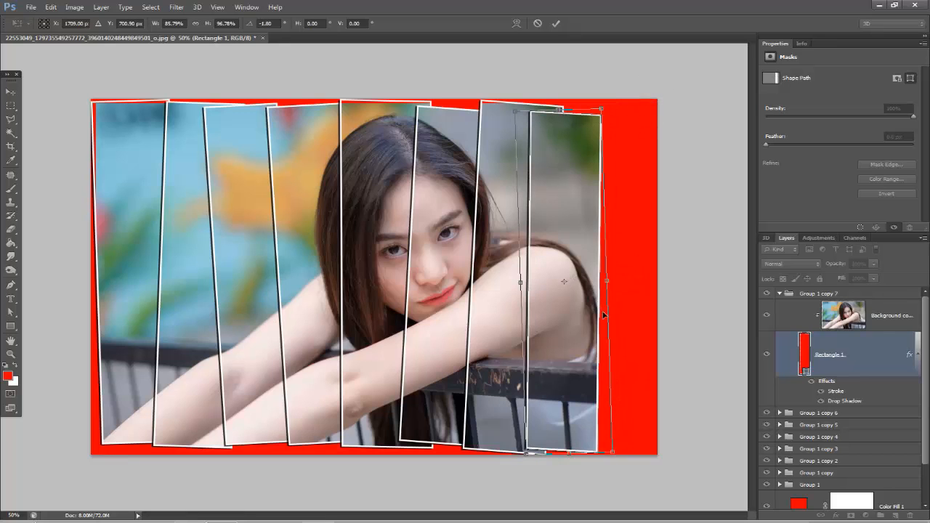
{"action": "left_click_drag", "start_coordinate": [609, 99], "coordinate": [615, 172]}
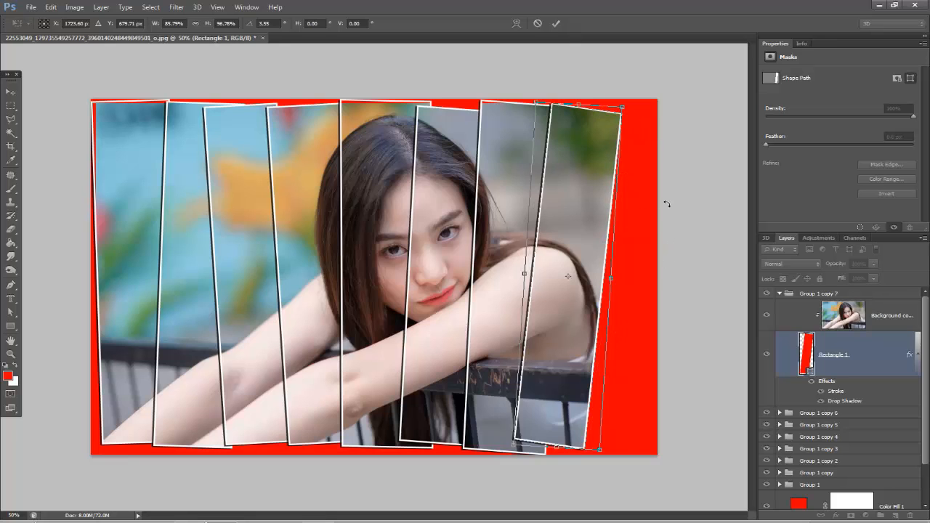
{"action": "left_click_drag", "start_coordinate": [610, 457], "coordinate": [641, 458]}
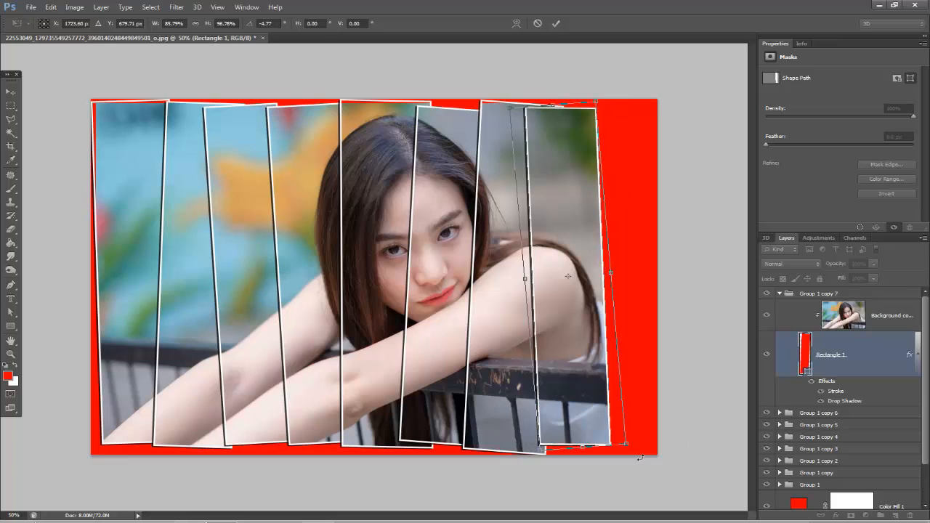
{"action": "left_click_drag", "start_coordinate": [566, 282], "coordinate": [579, 220]}
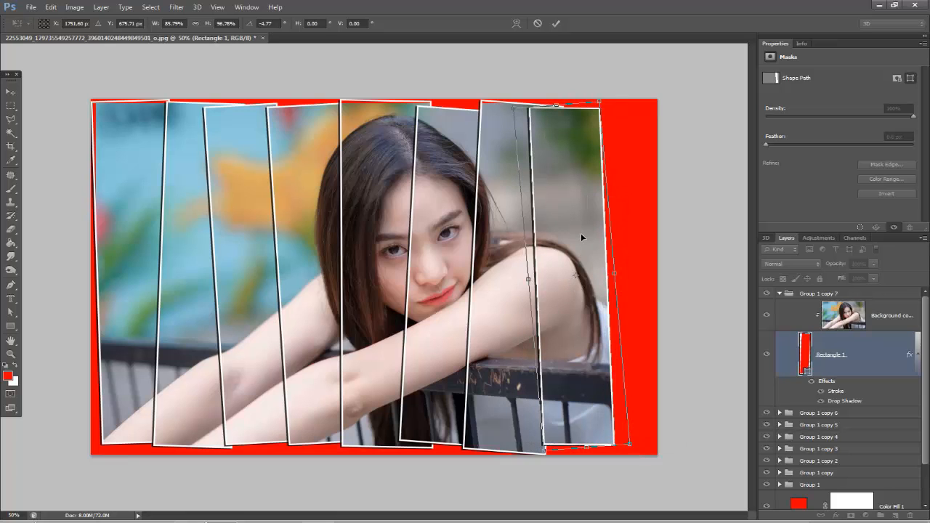
{"action": "key", "text": "Return"}
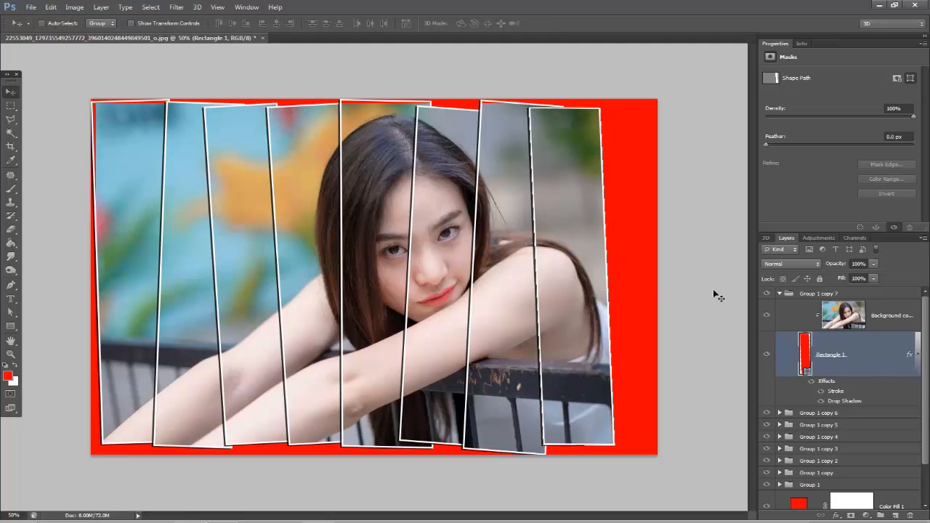
Duplicate the eighth strip's group and move the new rectangle right to the edge of the canvas as a ninth strip.
{"action": "left_click", "coordinate": [780, 294]}
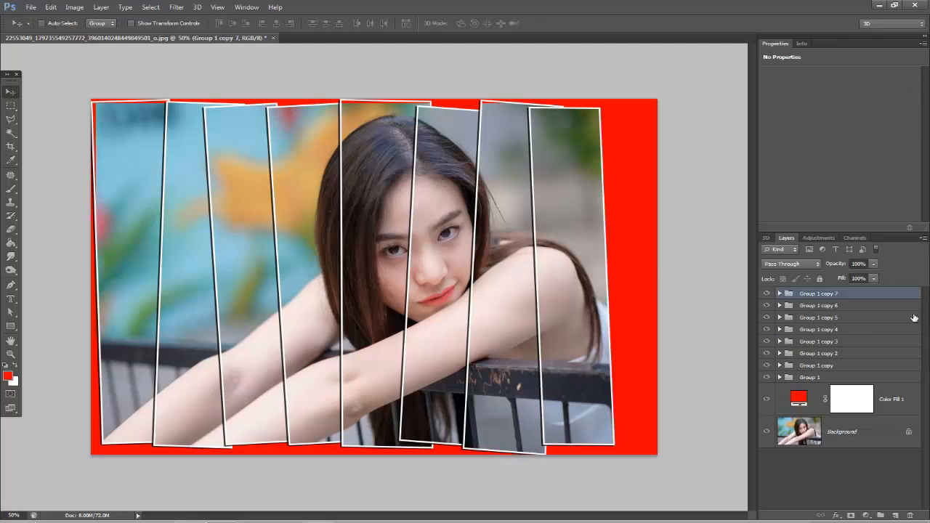
{"action": "left_click_drag", "start_coordinate": [886, 294], "coordinate": [895, 515]}
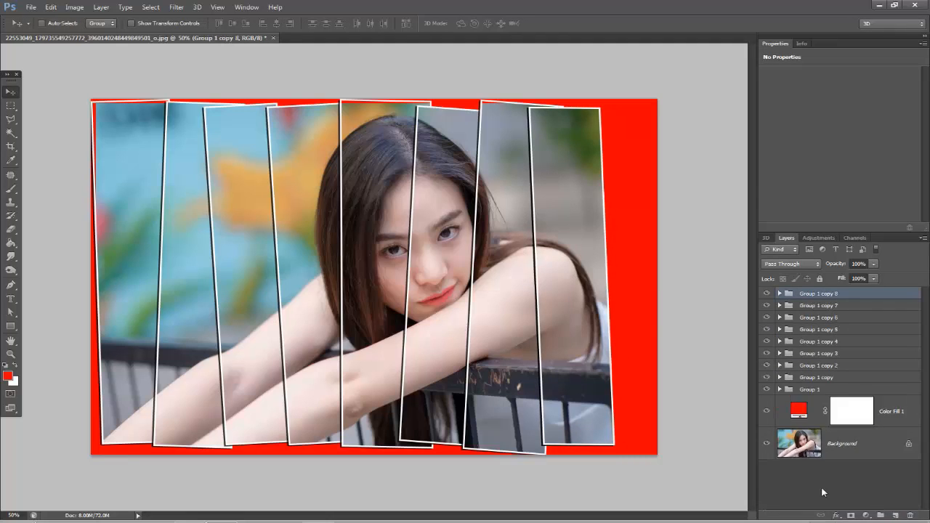
{"action": "left_click", "coordinate": [780, 293]}
{"action": "left_click", "coordinate": [847, 359]}
{"action": "left_click_drag", "start_coordinate": [551, 250], "coordinate": [594, 246]}
Free-transform the ninth strip's rectangle, rotating it about 2.63° and stretching it to about 104.15% height.
{"action": "key", "text": "ctrl+t"}
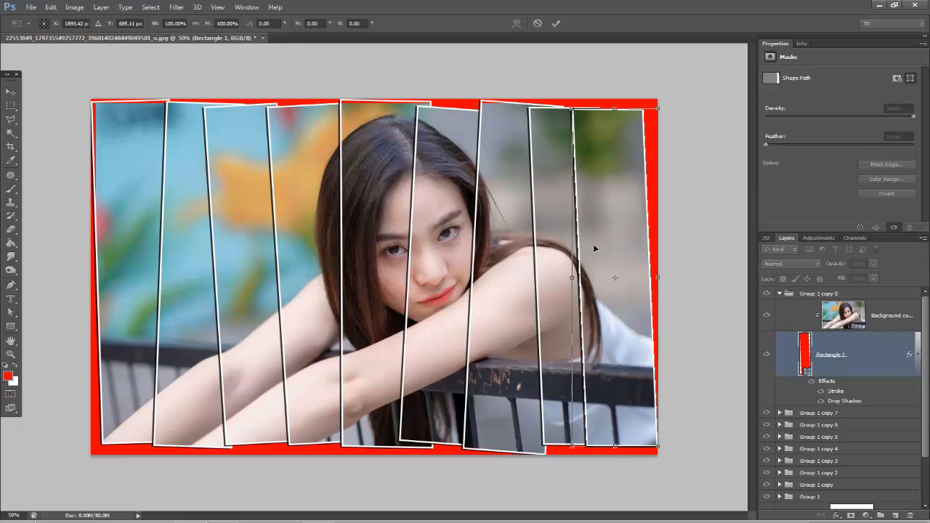
{"action": "left_click_drag", "start_coordinate": [672, 93], "coordinate": [654, 132]}
{"action": "left_click_drag", "start_coordinate": [632, 202], "coordinate": [630, 206]}
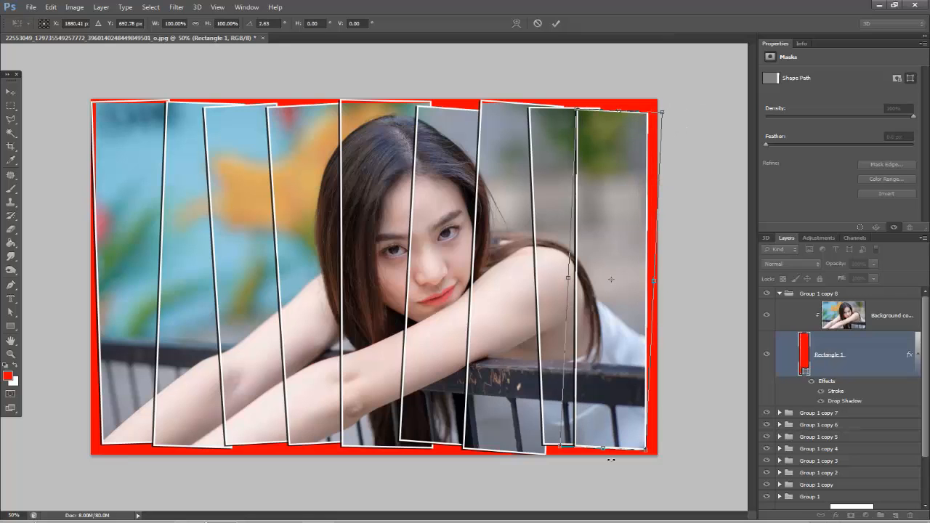
{"action": "left_click_drag", "start_coordinate": [601, 450], "coordinate": [602, 454]}
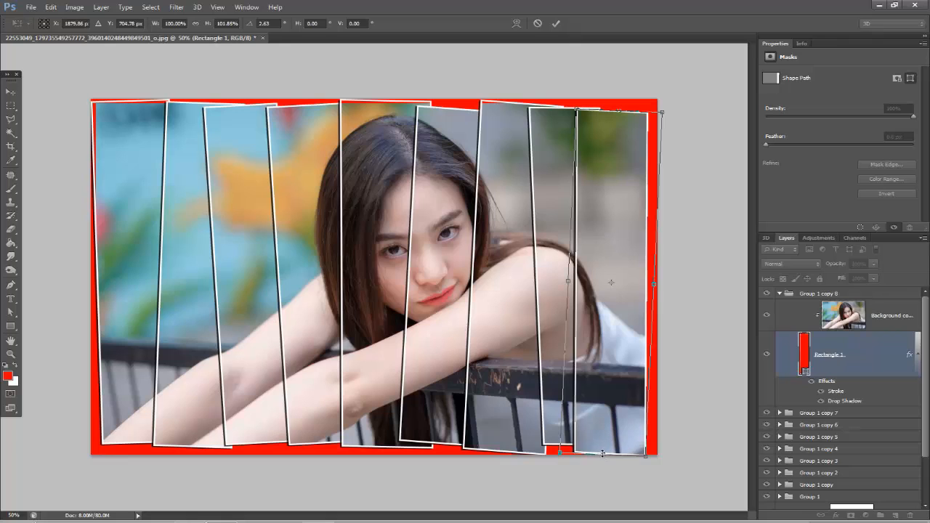
{"action": "left_click_drag", "start_coordinate": [619, 109], "coordinate": [623, 101]}
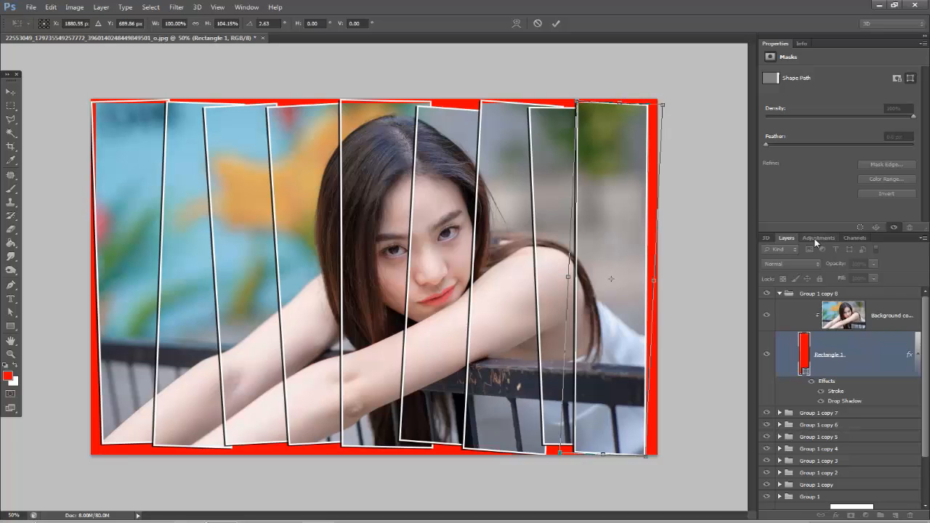
{"action": "key", "text": "Return"}
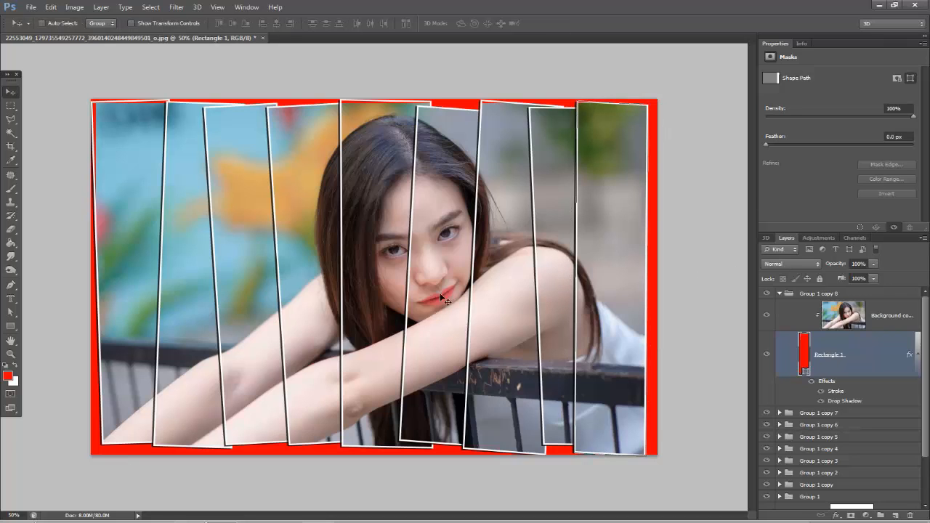